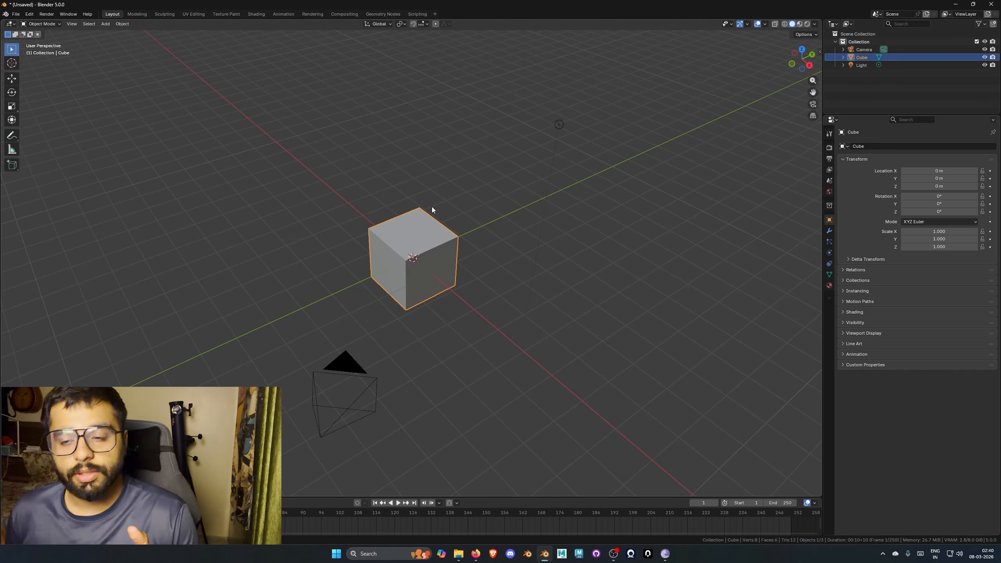
- Delete the default cube from the scene
middle_click_drag(431, 206, 417, 218)
key("Delete")
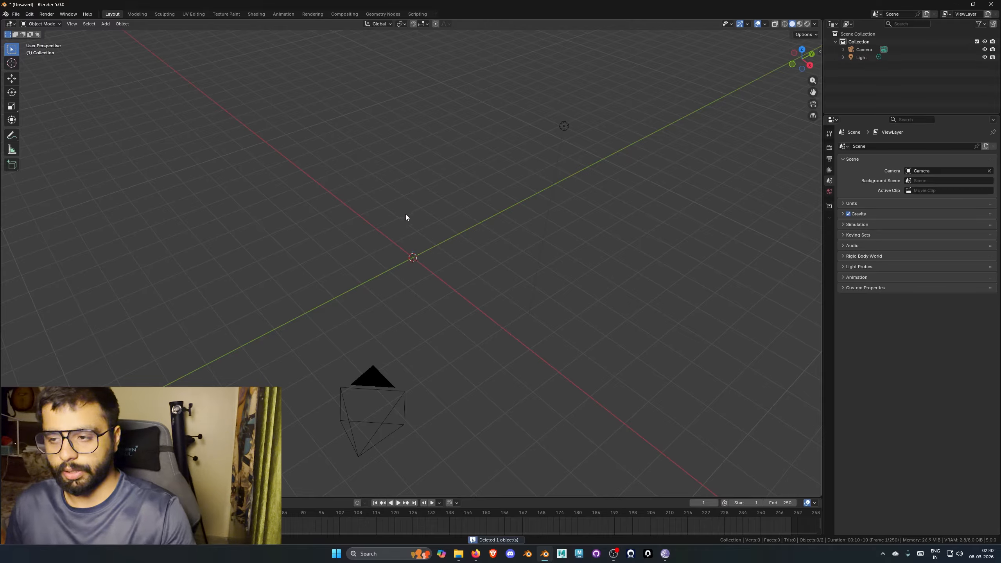
scroll(433, 256, "down", 3)
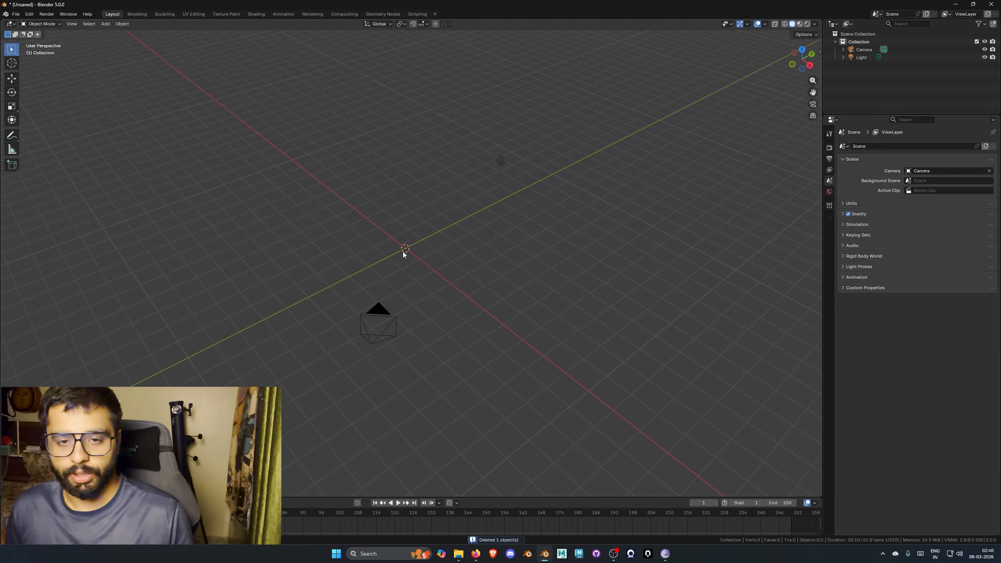
middle_click_drag(403, 252, 351, 203)
- Append the node trees CLC_BasicShape, CLC_CloudShape and CLC_CloudVolume from the NodeTree folder of Clouds.blend
left_click(16, 13)
mouse_move(43, 40)
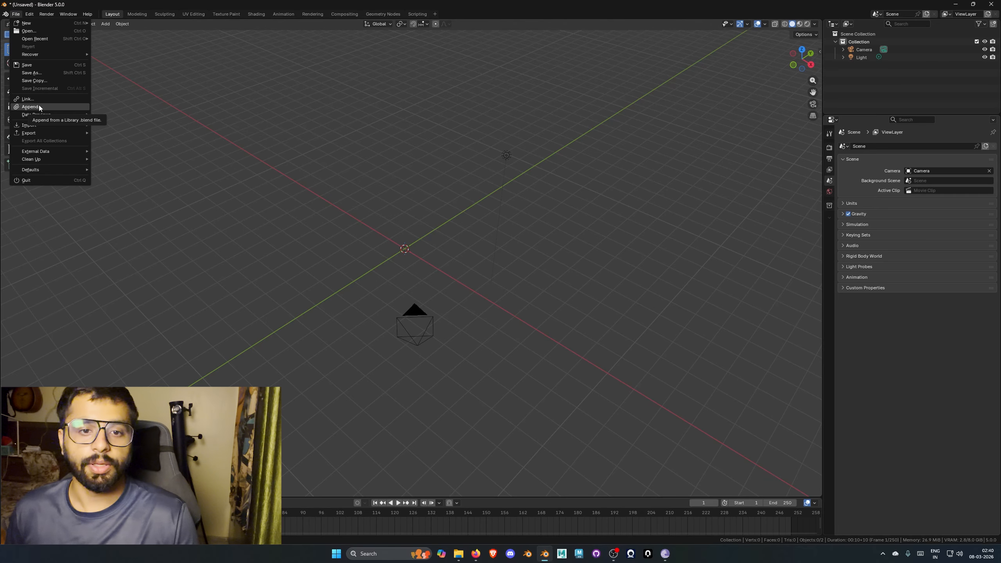
left_click(39, 106)
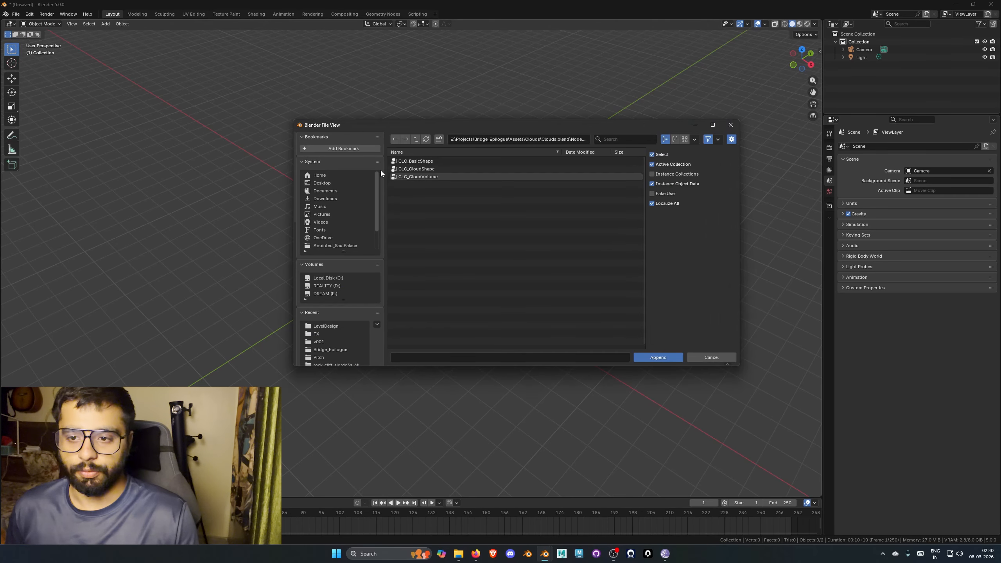
left_click(419, 161)
left_click(416, 139)
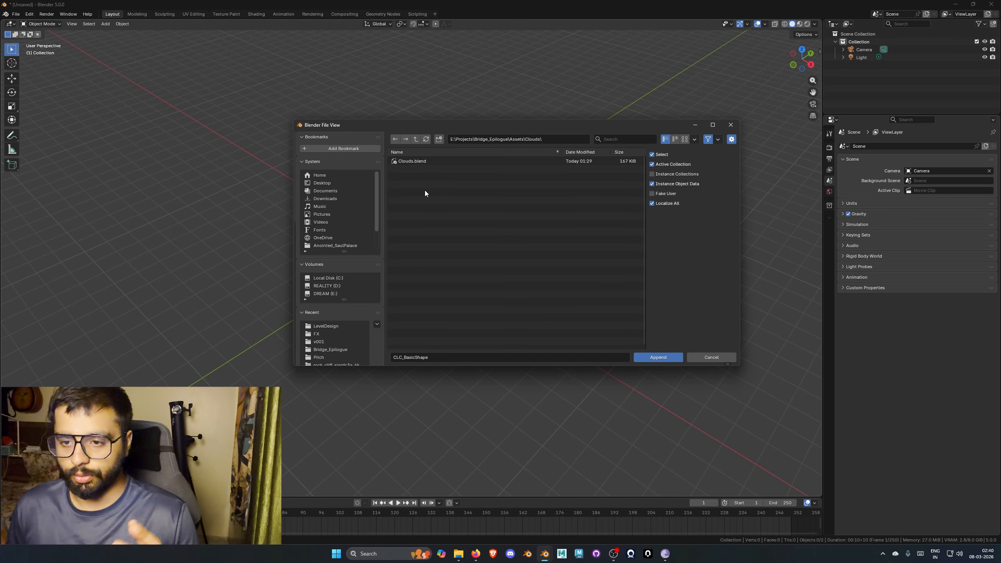
left_click(409, 161)
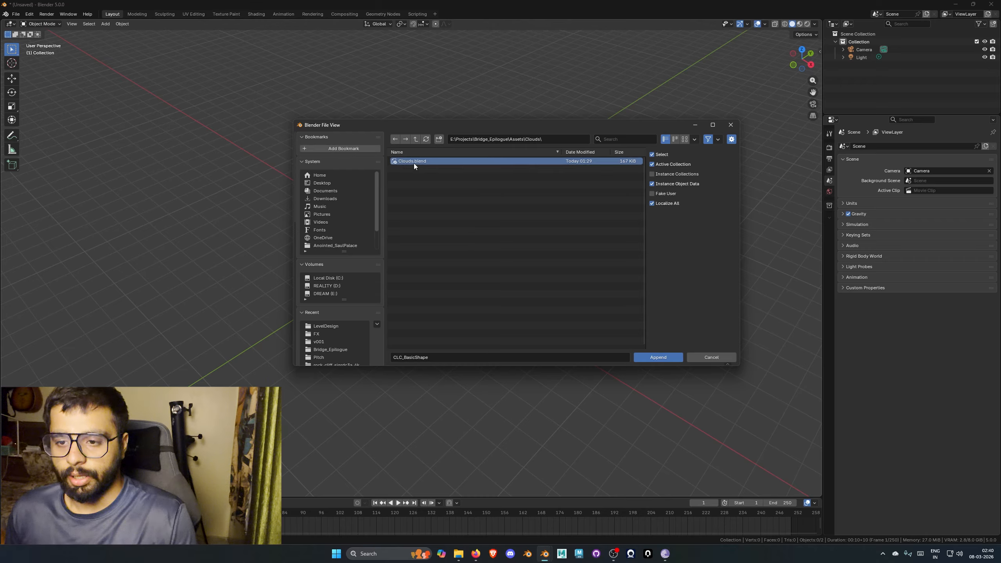
double_click(413, 163)
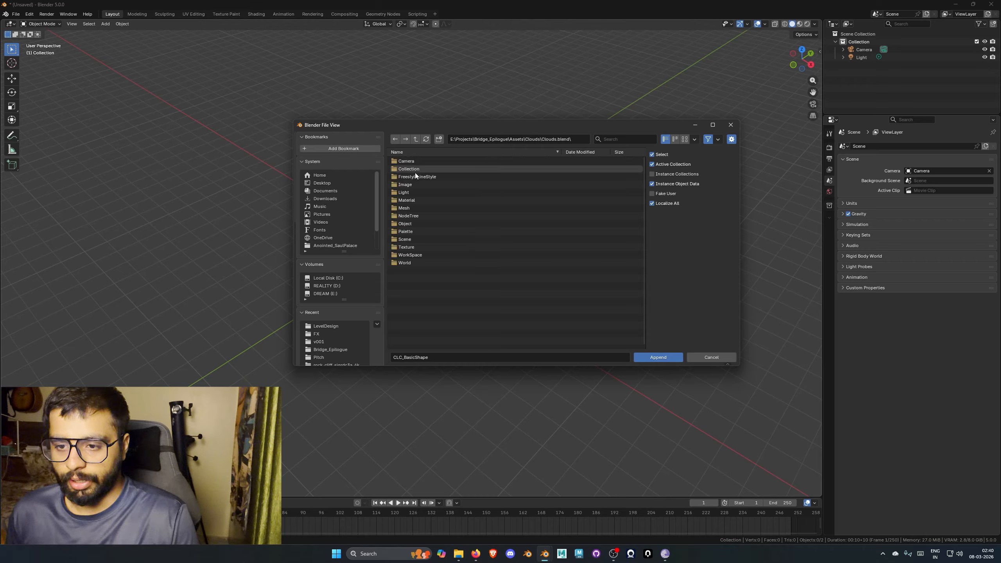
double_click(422, 216)
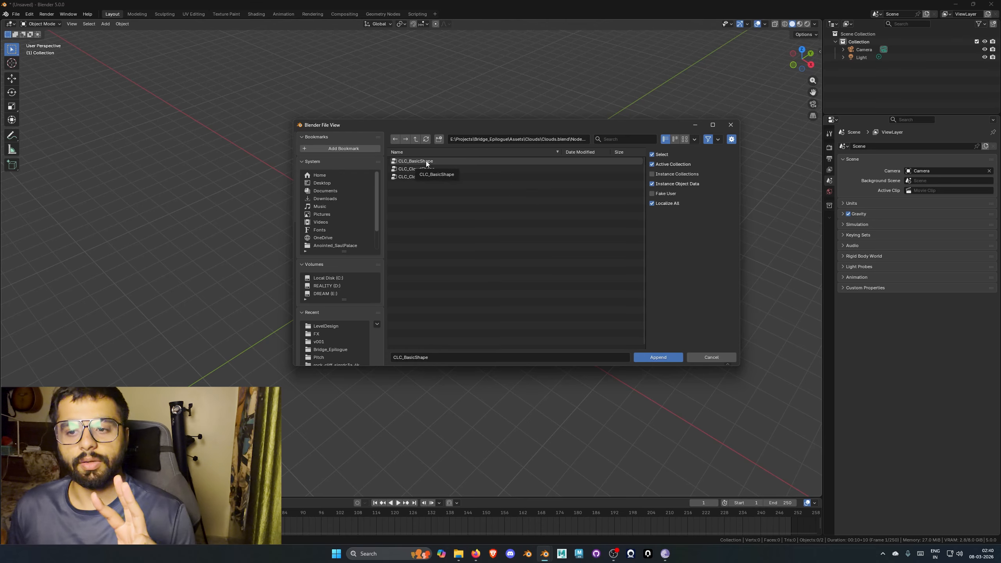
left_click(428, 163)
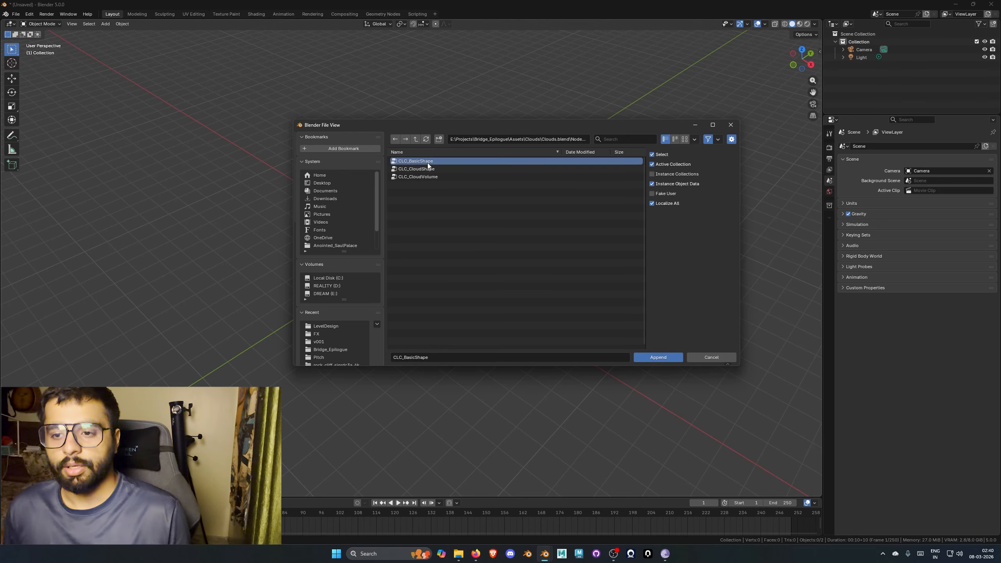
left_click(428, 177, "shift")
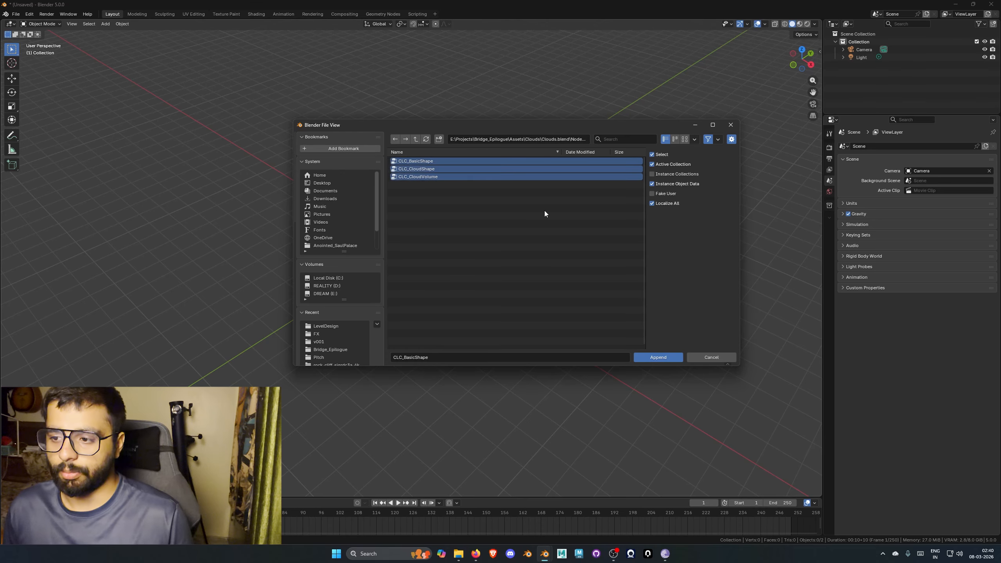
left_click(654, 357)
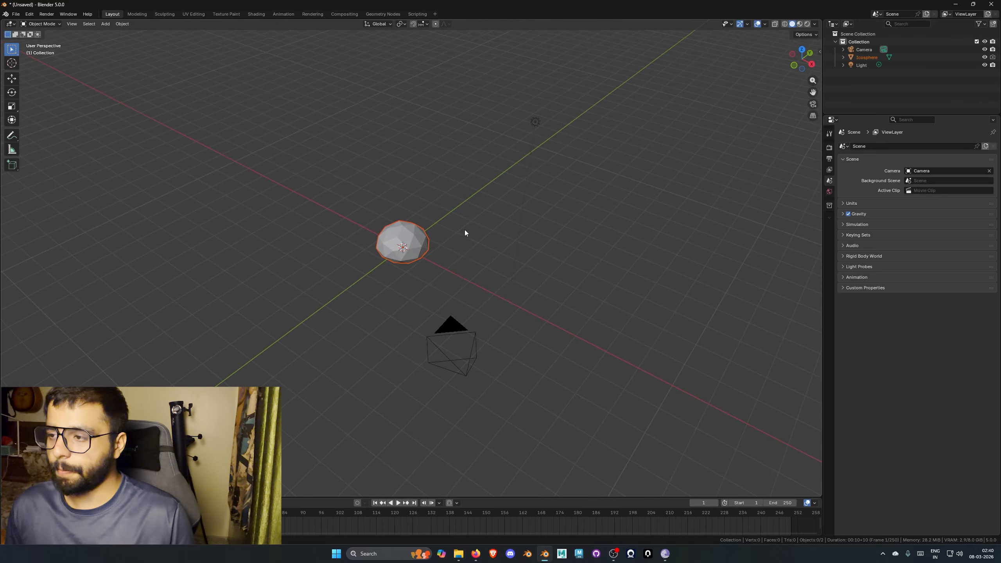
- Hide the appended Icosphere in the viewport
left_click(417, 227)
middle_click_drag(417, 226, 452, 228)
key("space")
key("h")
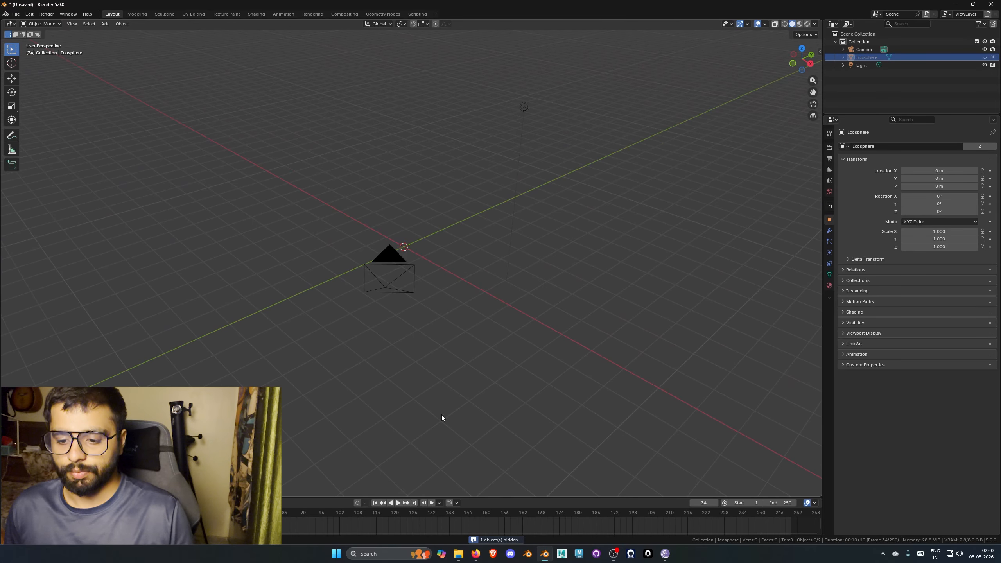
key("Escape")
- Add a mesh plane at the origin and scale it up to about 3.73
middle_click_drag(439, 286, 386, 257)
key("shift+a")
mouse_move(386, 256)
left_click(446, 257)
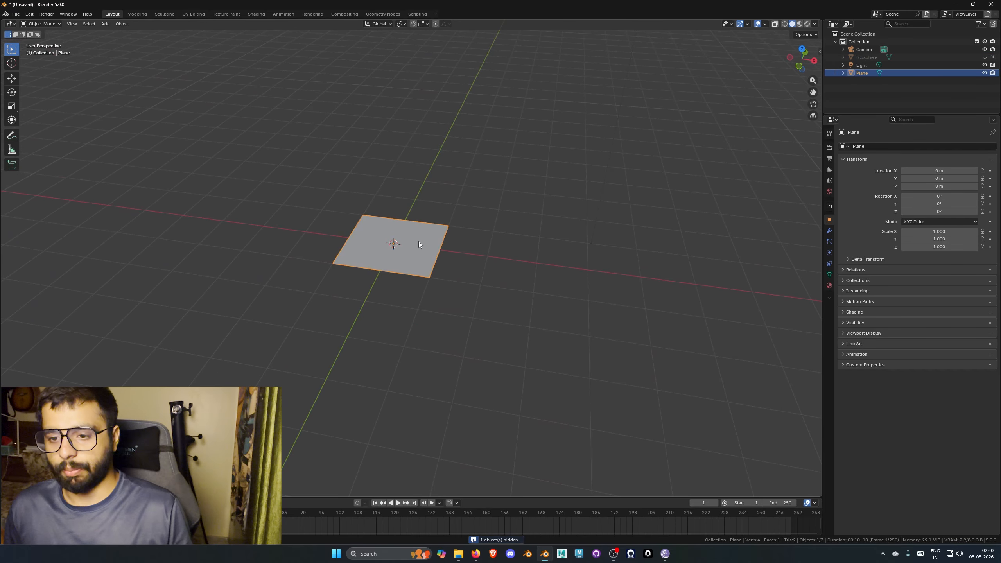
key("s")
left_click(556, 252)
middle_click_drag(556, 252, 473, 223)
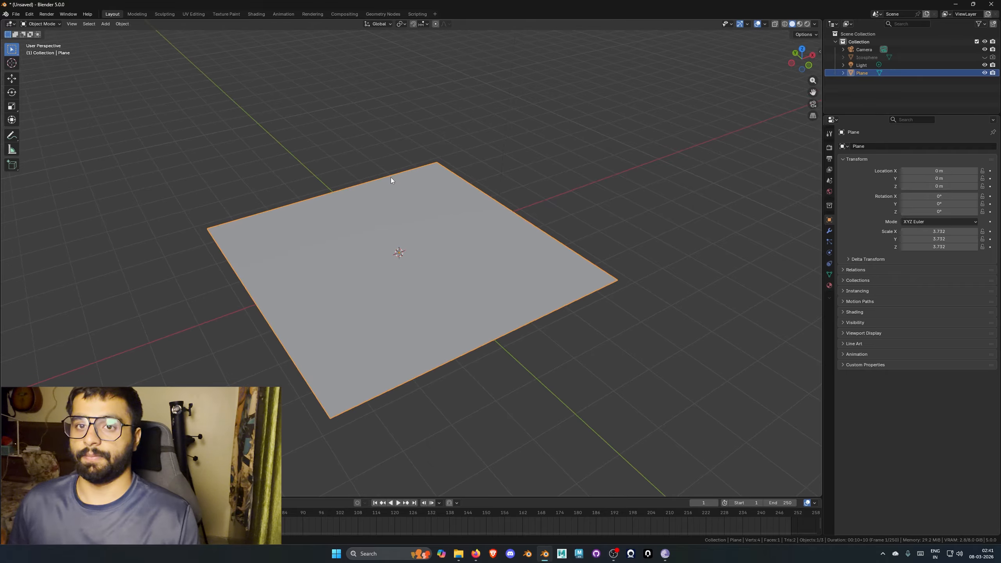
- Add an empty Geometry Nodes modifier to the plane
middle_click_drag(398, 178, 388, 183)
scroll(387, 183, "down", 2)
scroll(388, 183, "up", 5)
mouse_move(633, 256)
middle_mouse_down()
mouse_move(659, 264)
mouse_move(641, 260)
middle_mouse_up()
scroll(641, 260, "down", 2)
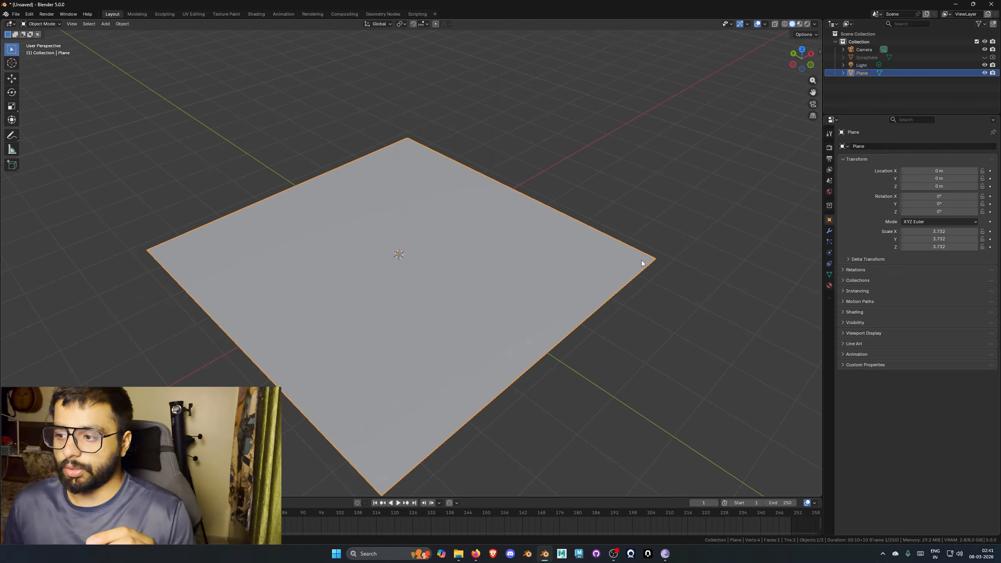
scroll(642, 263, "up", 1)
left_click(829, 231)
left_click(898, 146)
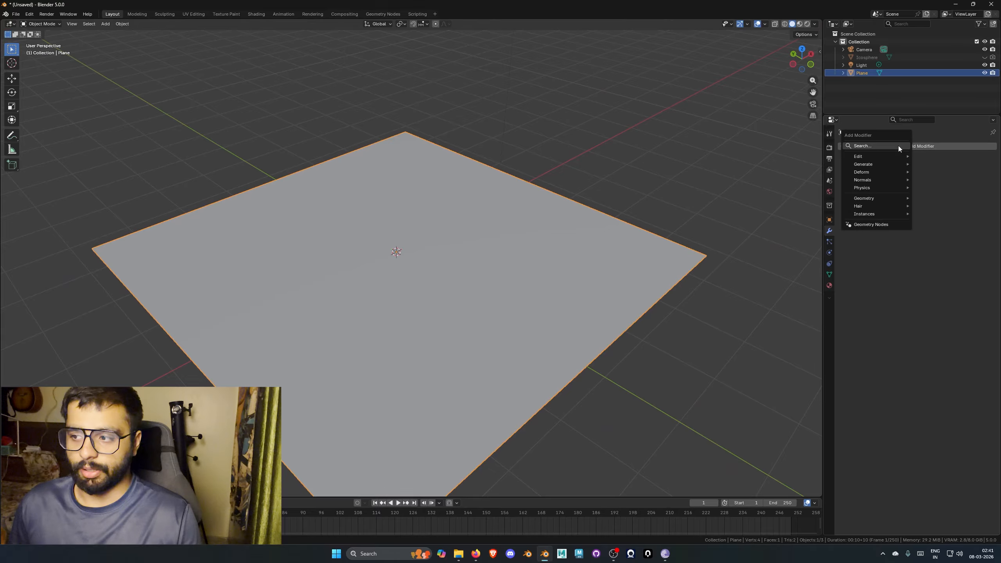
left_click(874, 145)
left_click(863, 162)
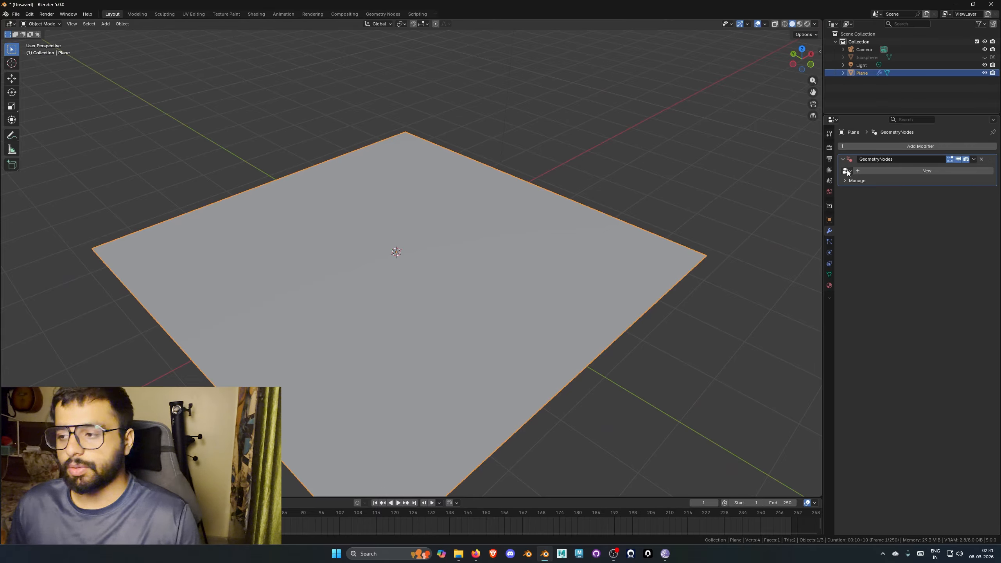
- Assign the CLC_BasicShape node tree to the plane's Geometry Nodes modifier
left_click(847, 170)
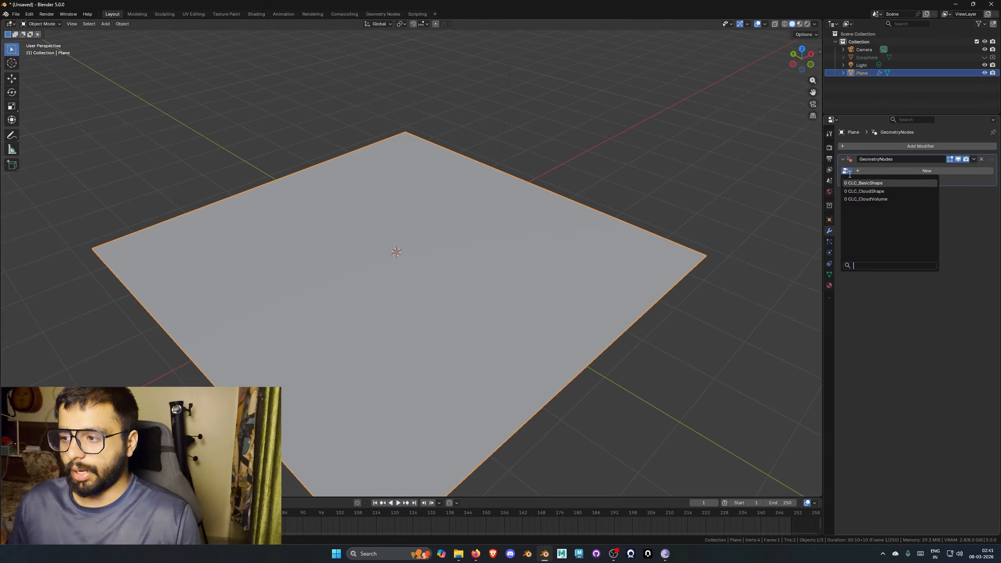
left_click(848, 170)
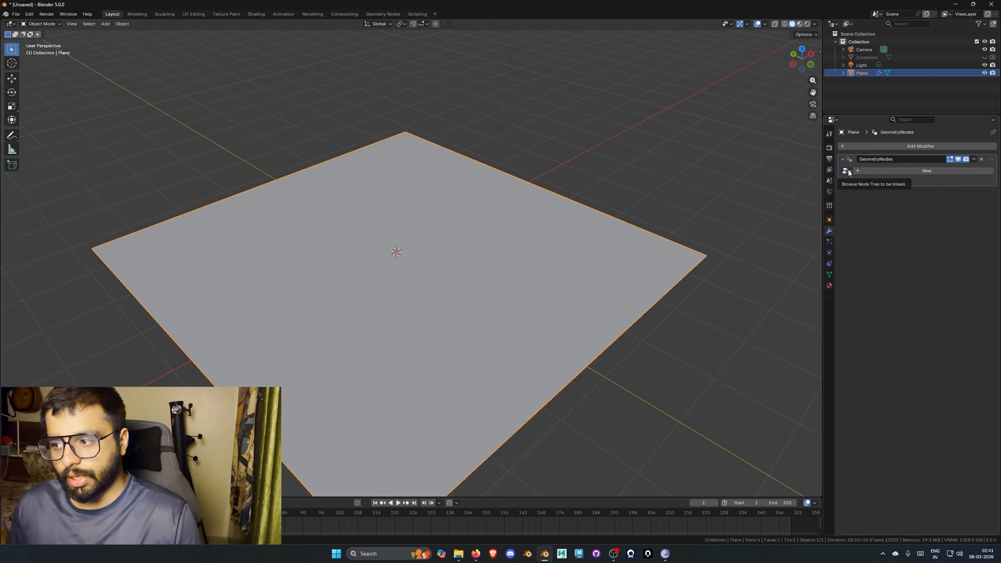
left_click(846, 171)
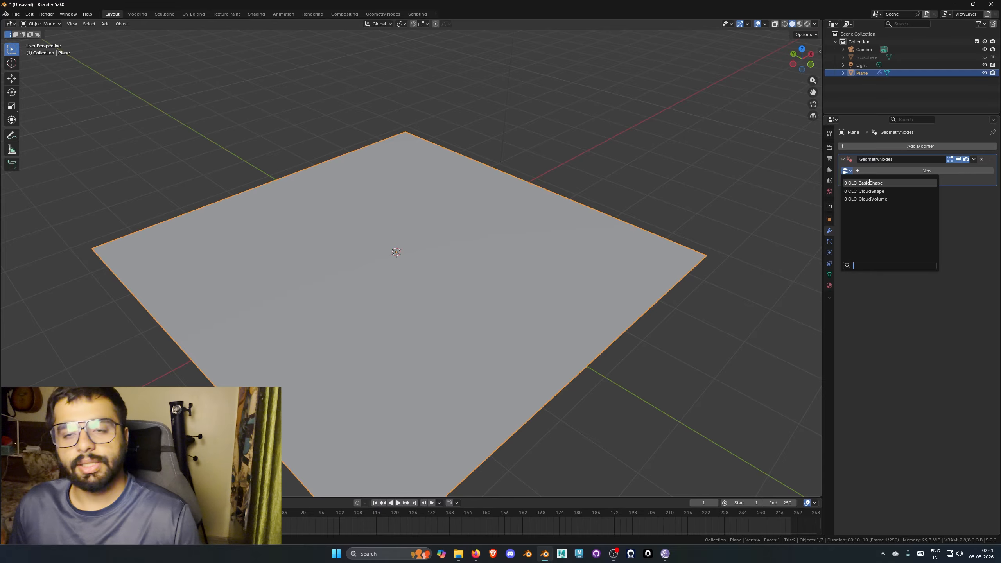
left_click(869, 182)
- Examine the generated base cloud shape from several angles and distances
scroll(455, 167, "down", 3)
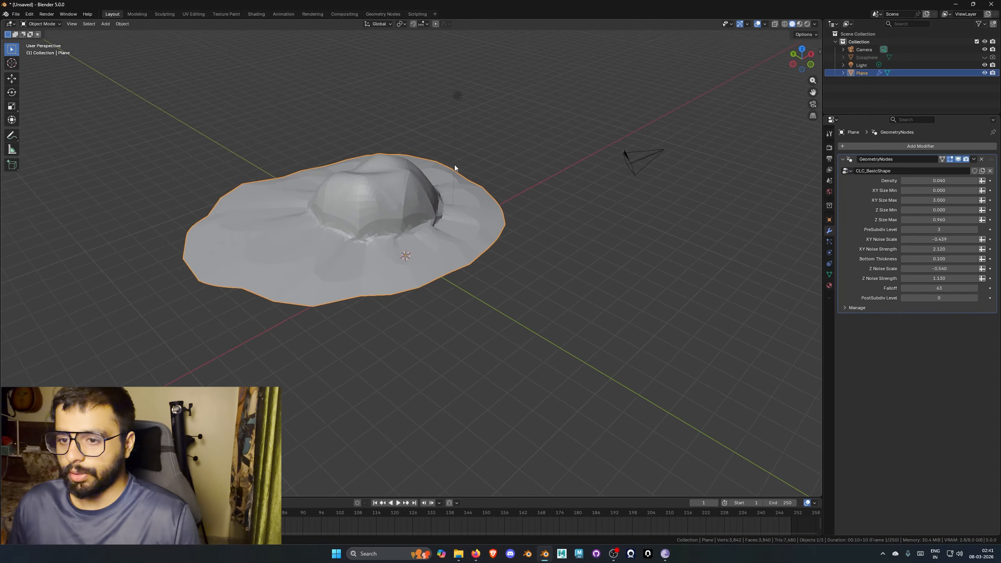
middle_click_drag(454, 167, 413, 209)
scroll(427, 174, "down", 3)
scroll(406, 237, "up", 6)
scroll(409, 233, "down", 2)
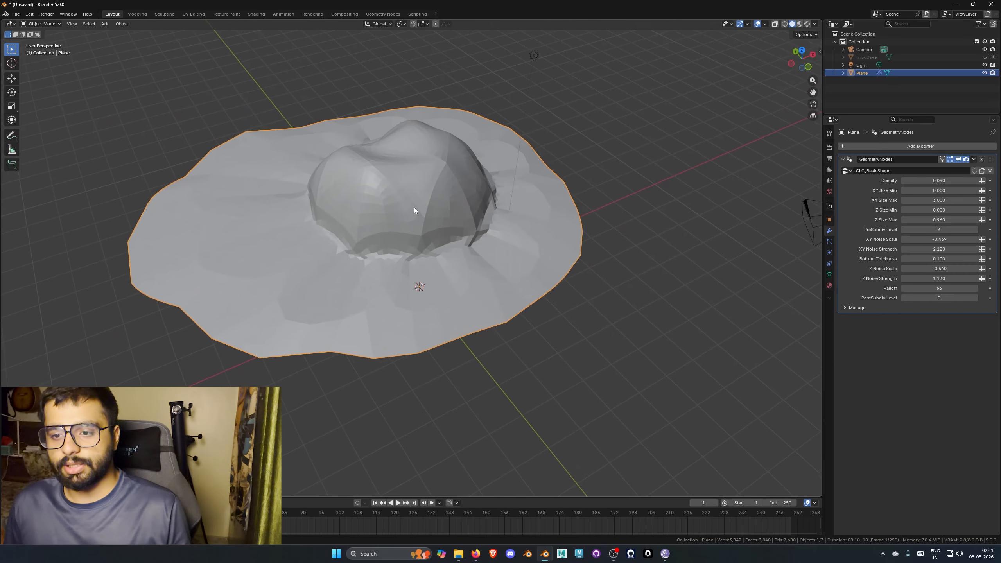
scroll(379, 251, "down", 2)
scroll(430, 202, "down", 1)
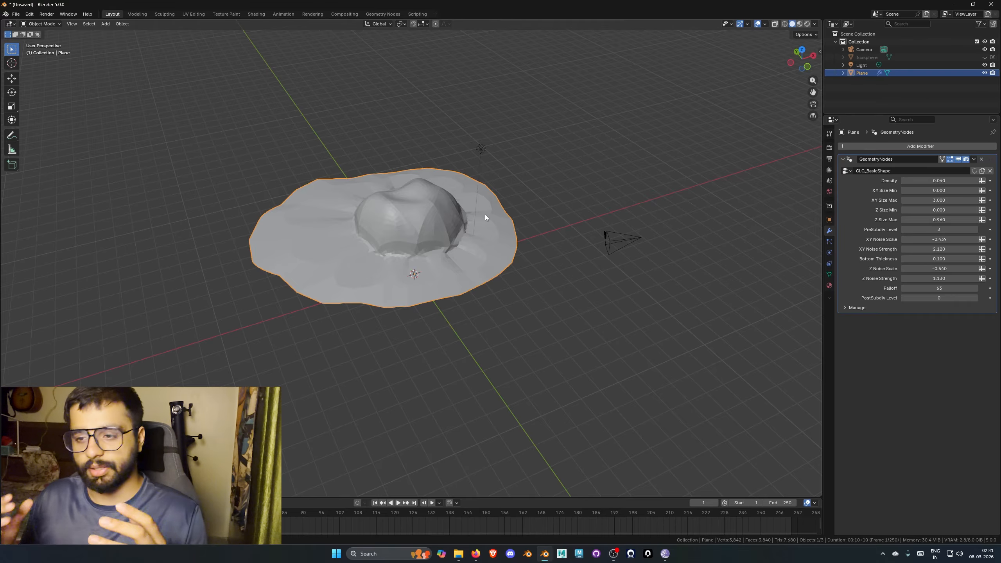
scroll(506, 231, "down", 1)
middle_click_drag(507, 235, 382, 222)
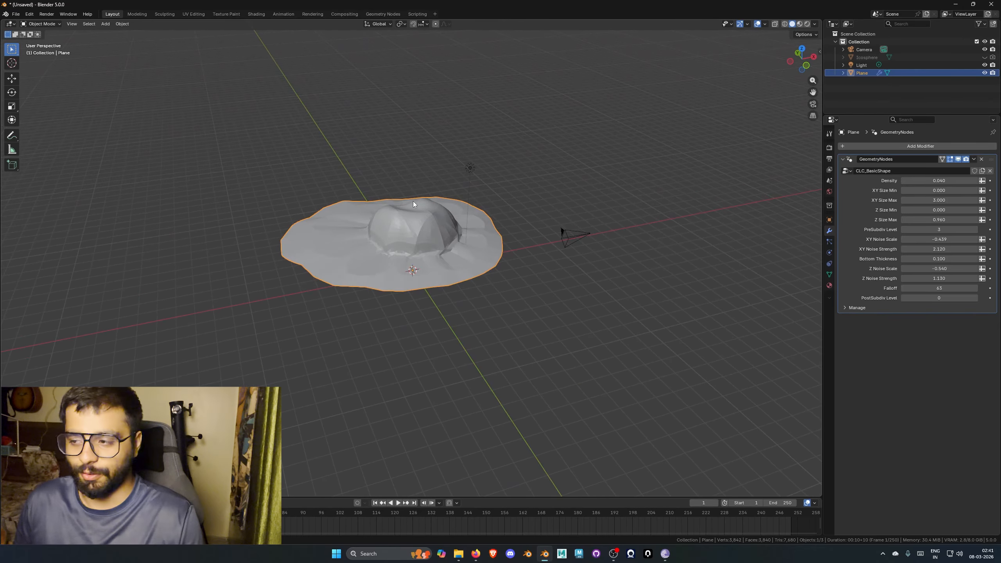
middle_click_drag(448, 216, 426, 227)
scroll(415, 205, "up", 2)
scroll(440, 222, "down", 2)
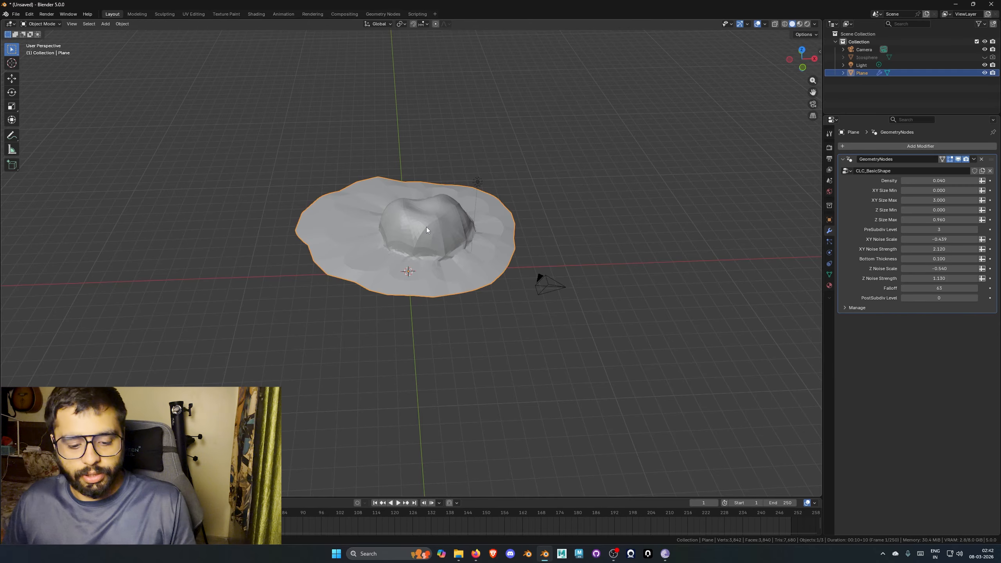
- Try scaling the plane's mesh up about 7 times in Edit Mode to preview more cloud shapes, and cancel the scaling
key("Tab")
middle_click_drag(426, 227, 427, 228)
key("s")
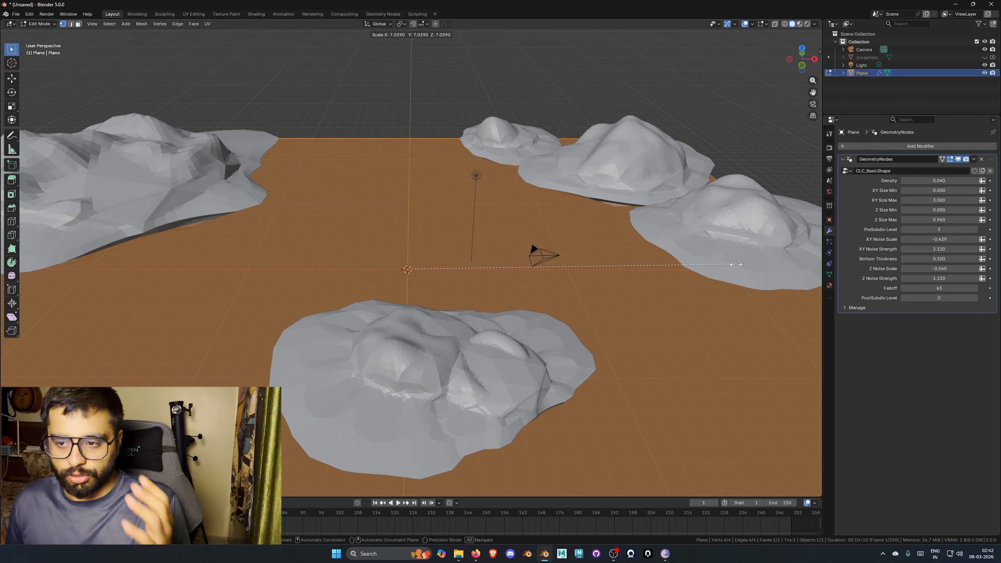
right_click(736, 265)
middle_click_drag(521, 278, 539, 282)
scroll(539, 281, "up", 1)
middle_click_drag(588, 257, 599, 259)
key("Tab")
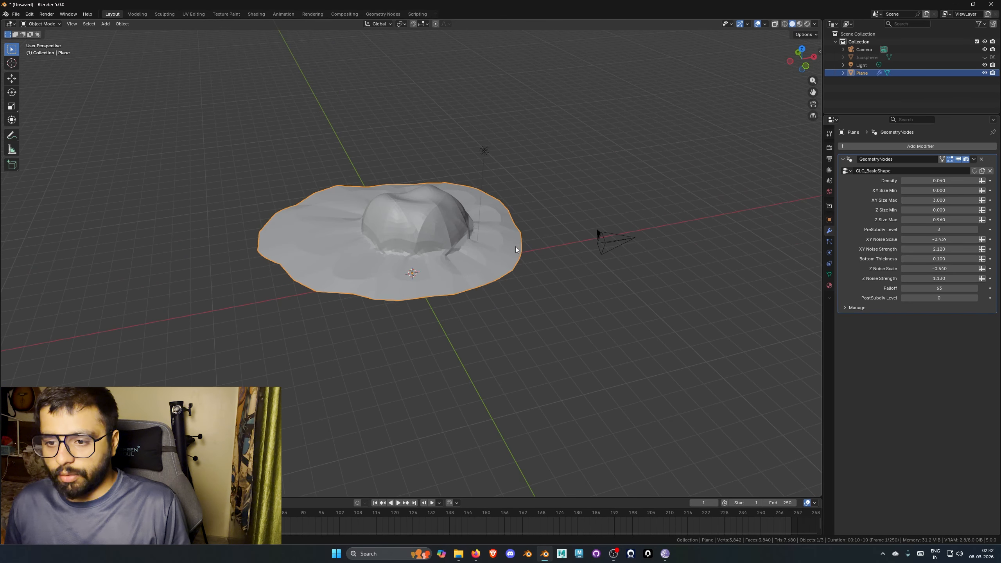
- Raise the plane's CLC_BasicShape Density to 0.970
middle_click_drag(516, 247, 523, 238)
left_click(545, 203)
left_click(497, 228)
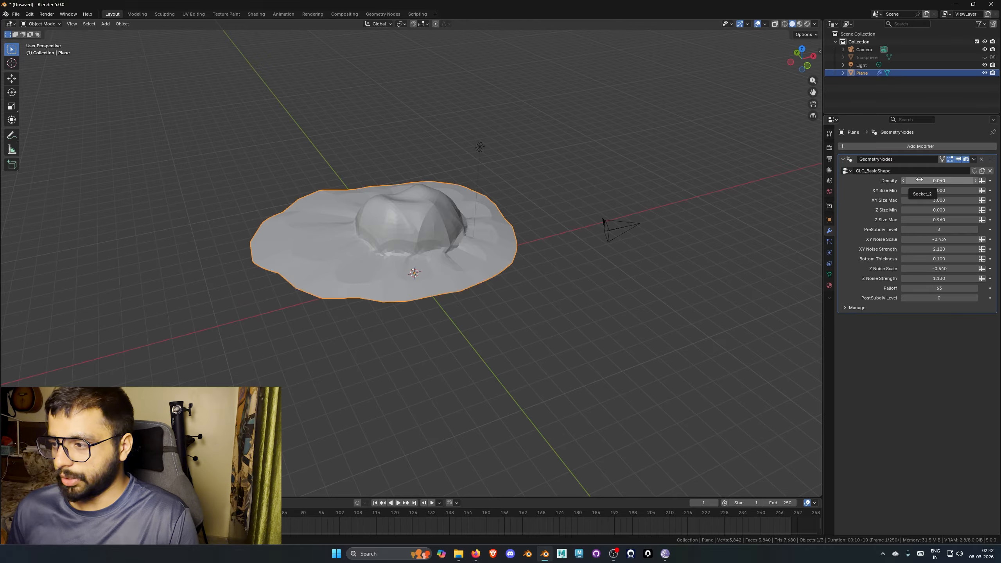
left_click_drag(921, 181, 966, 180)
middle_click_drag(719, 235, 591, 248)
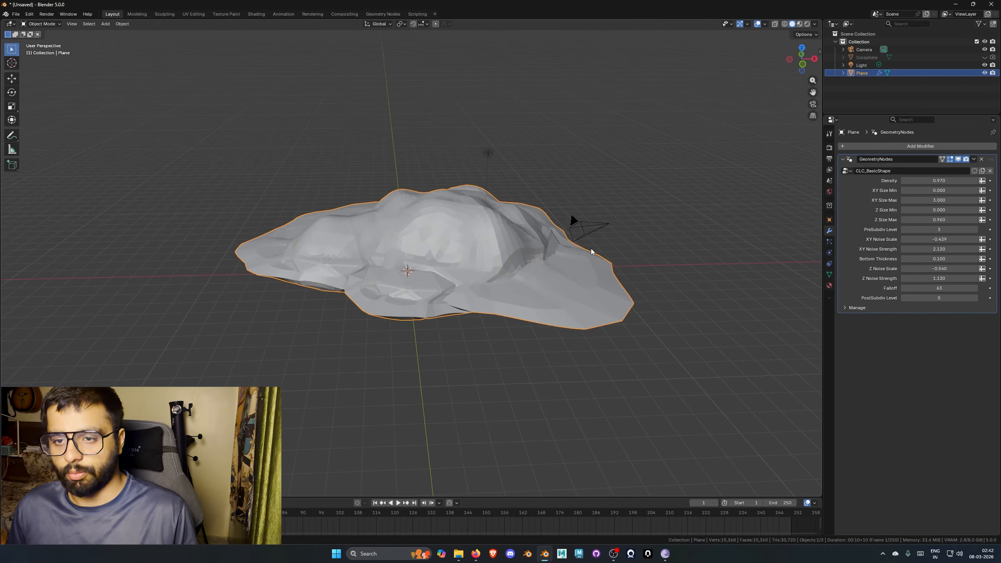
scroll(571, 270, "down", 3)
- Try scaling the plane's mesh in Edit Mode with the denser cloud shapes, and cancel the scaling
key("Tab")
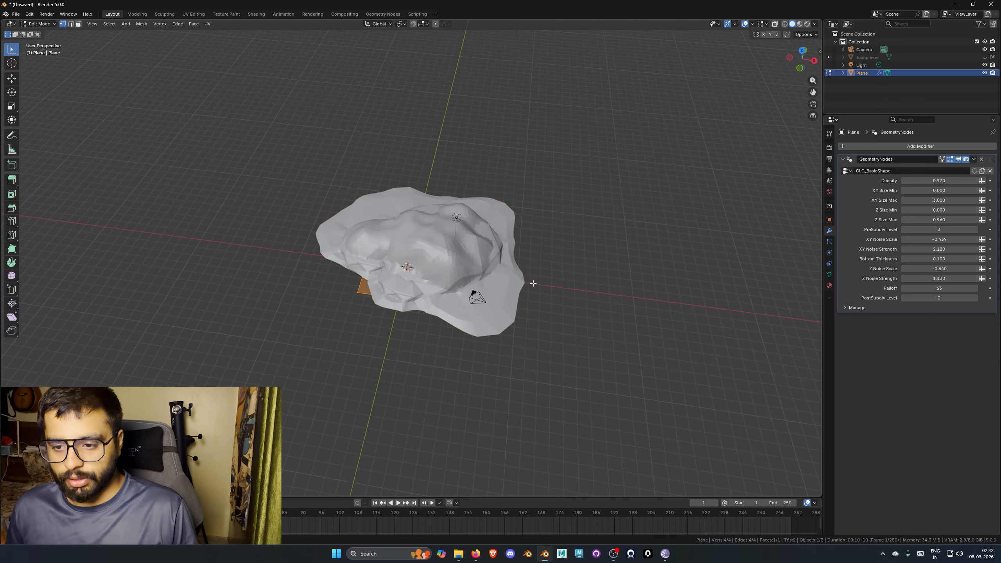
key("s")
right_click(373, 305)
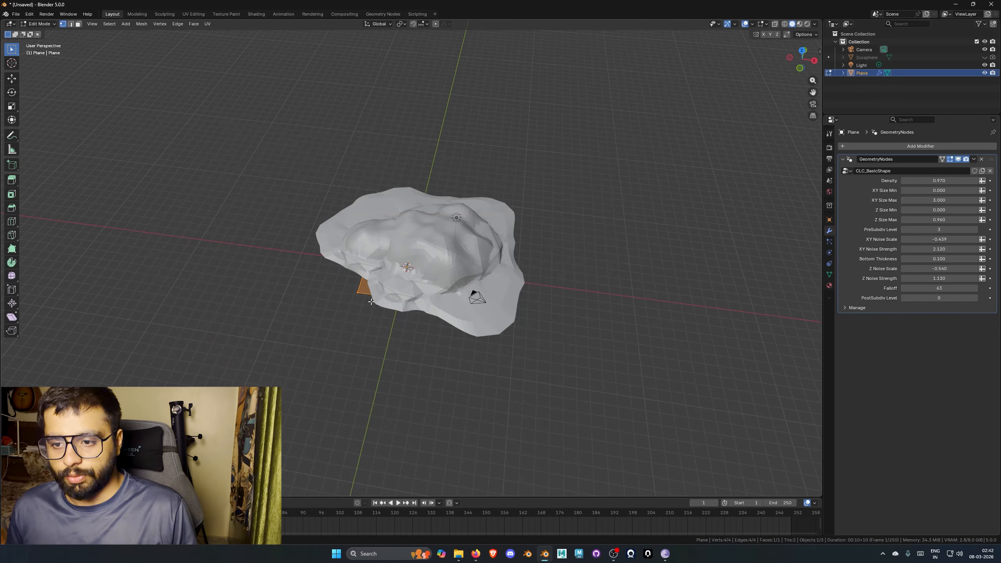
middle_click_drag(374, 306, 377, 275)
middle_click_drag(527, 274, 550, 273)
key("Tab")
middle_click_drag(481, 242, 457, 276)
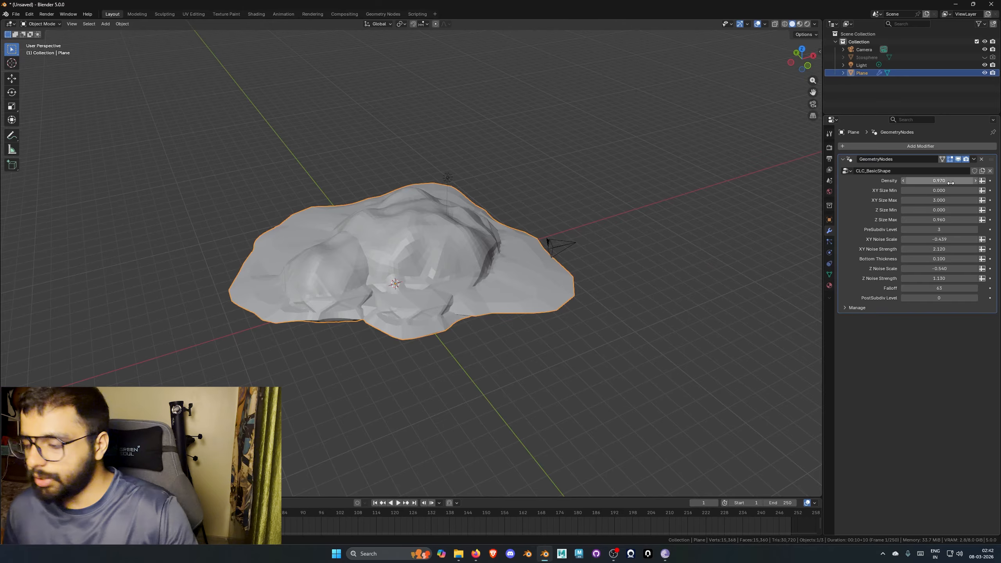
- Set the modifier's Density to 0.040
left_click_drag(950, 183, 914, 182)
middle_click_drag(485, 217, 454, 249)
scroll(457, 221, "up", 4)
scroll(423, 253, "down", 1)
- Set the modifier's XY Size Min to 0.51
middle_click_drag(683, 260, 636, 268)
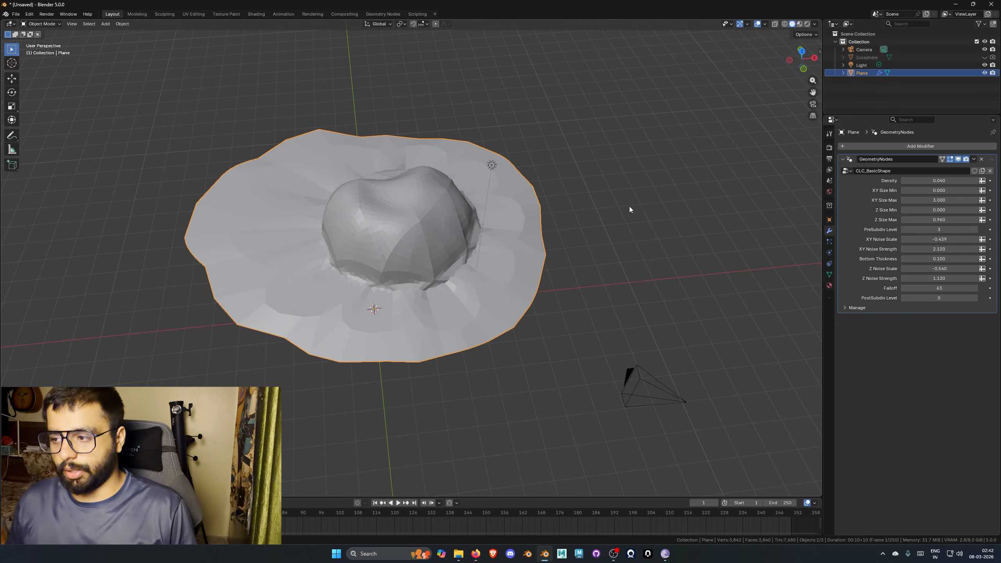
middle_click_drag(630, 210, 556, 194)
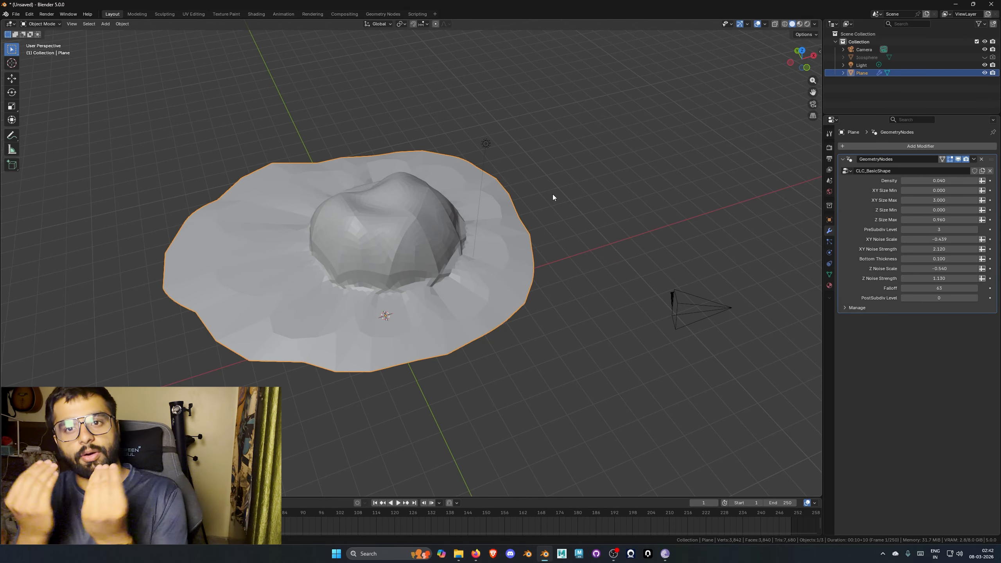
left_click(939, 190)
type("0.51")
key("Return")
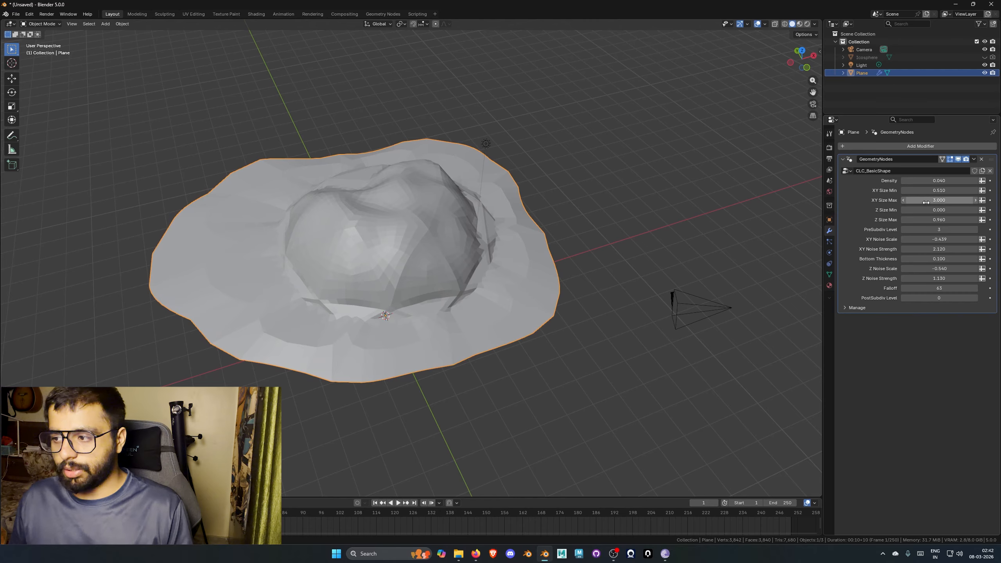
- Set the modifier's XY Size Max to 5.420 and check the enlarged cloud base from several angles
left_click_drag(939, 200, 986, 200)
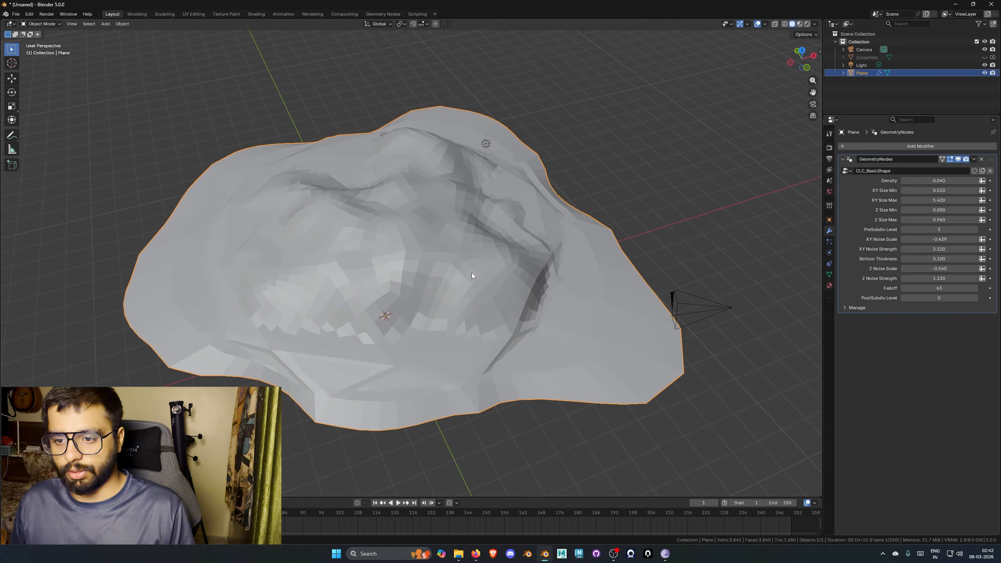
scroll(471, 272, "down", 5)
middle_click_drag(438, 281, 427, 252)
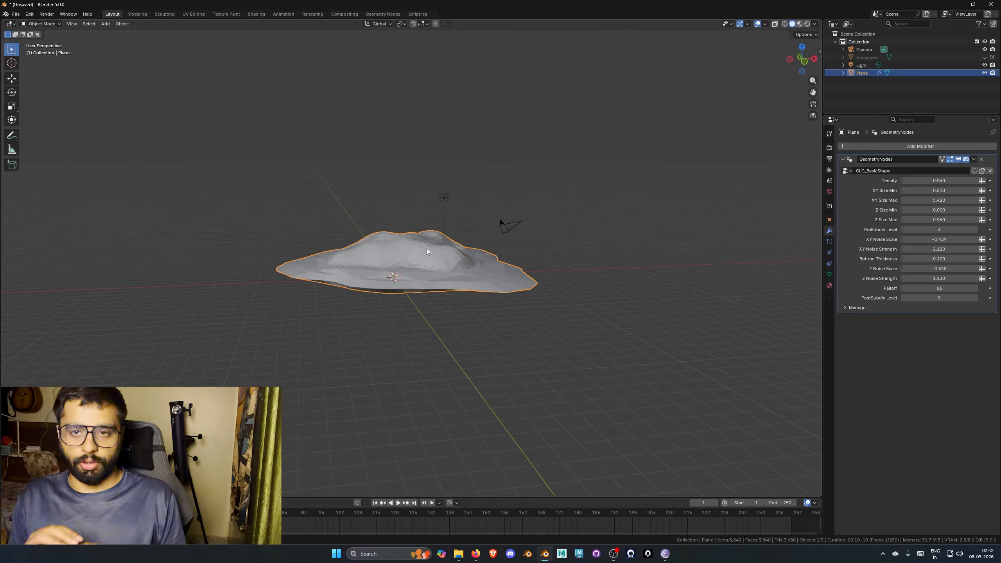
middle_click_drag(337, 303, 733, 183)
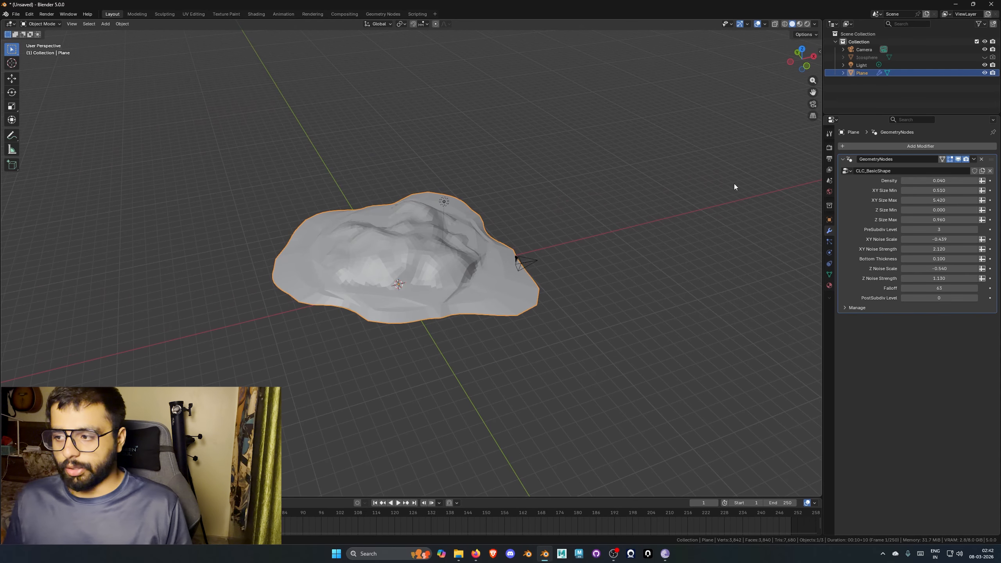
middle_click_drag(710, 237, 699, 230)
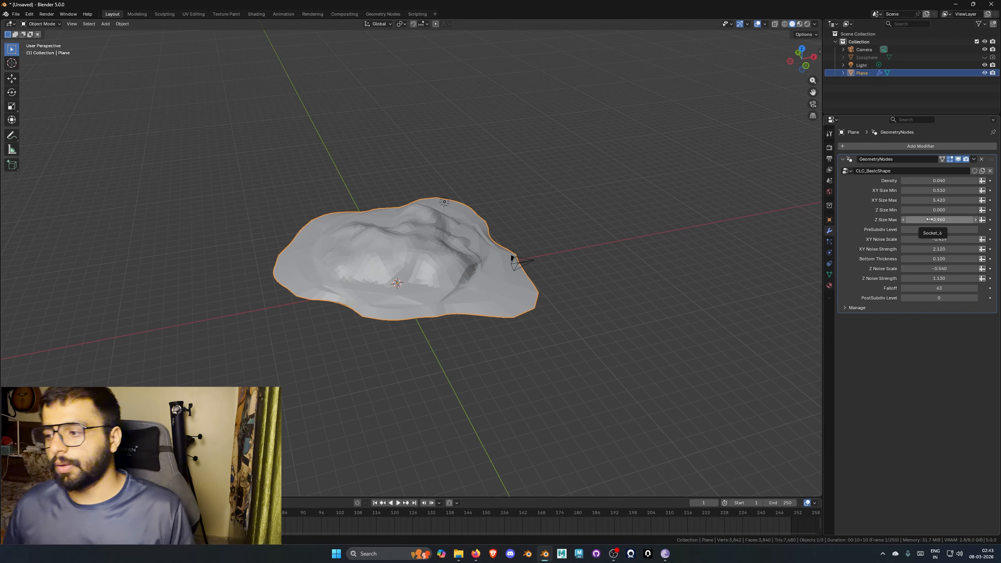
- Try raising the modifier's Z Size Min, view the shape from the side, and undo the change
mouse_move(912, 210)
left_mouse_down()
mouse_move(938, 209)
mouse_move(913, 209)
left_mouse_up()
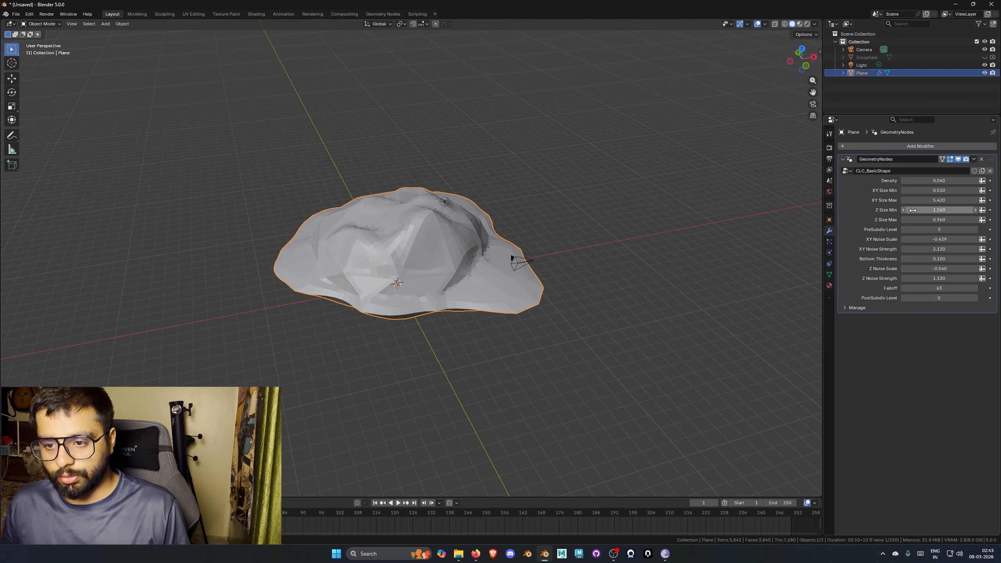
middle_click_drag(423, 272, 433, 241)
key("ctrl+z")
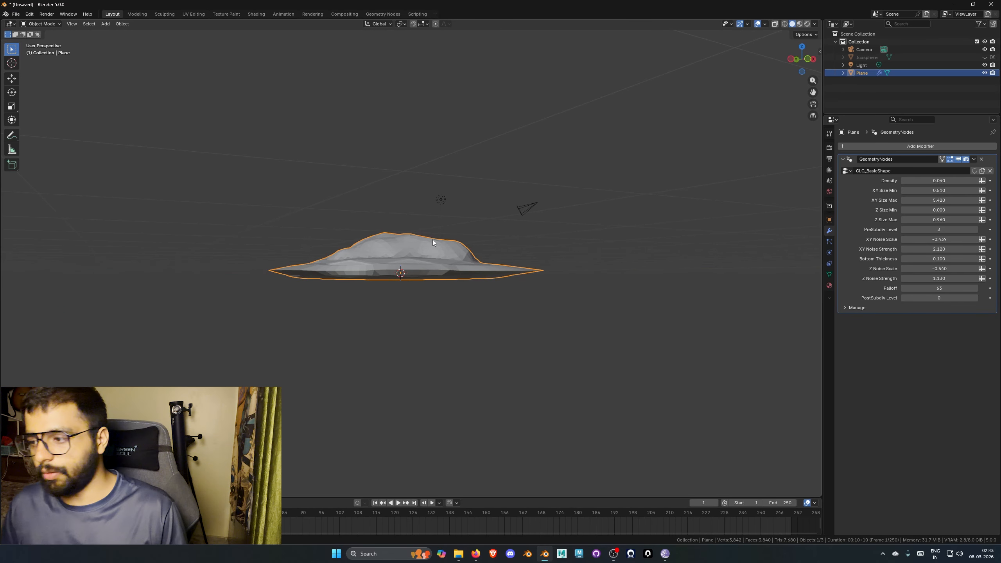
middle_click_drag(432, 240, 500, 247)
middle_click_drag(640, 251, 622, 227)
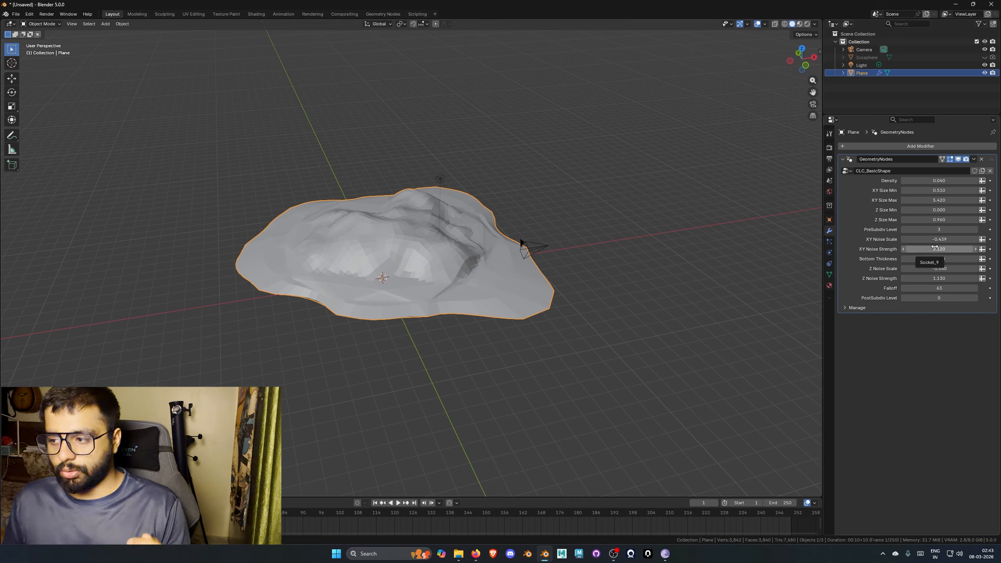
- Set the modifier's XY Noise Scale to -1.129 and its Bottom Thickness to 0.060
mouse_move(938, 239)
left_mouse_down()
mouse_move(910, 239)
mouse_move(957, 239)
mouse_move(903, 239)
left_mouse_up()
middle_click_drag(475, 241, 459, 212)
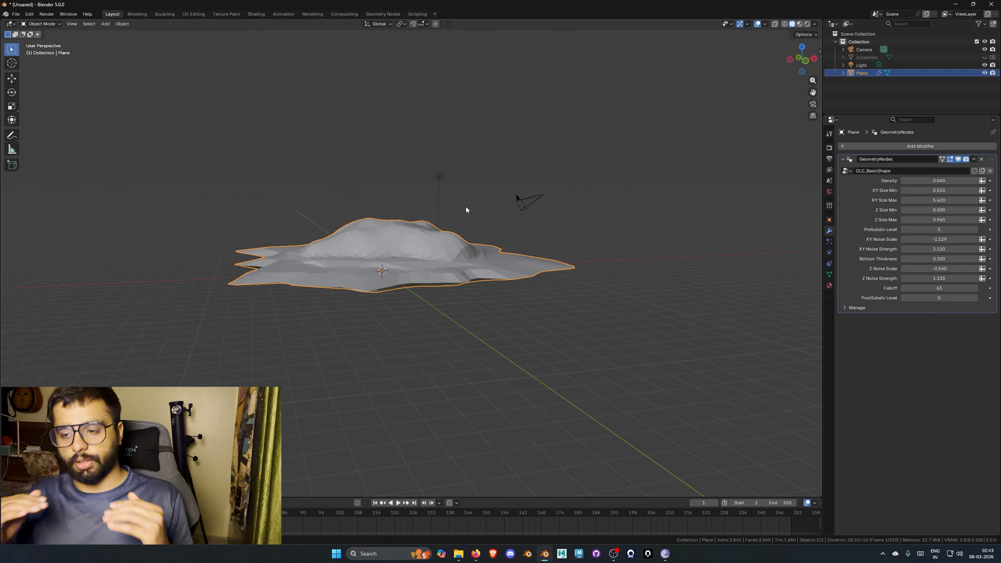
middle_click_drag(466, 206, 446, 260)
middle_click_drag(694, 247, 502, 279)
mouse_move(939, 259)
left_mouse_down()
mouse_move(958, 259)
mouse_move(936, 259)
left_mouse_up()
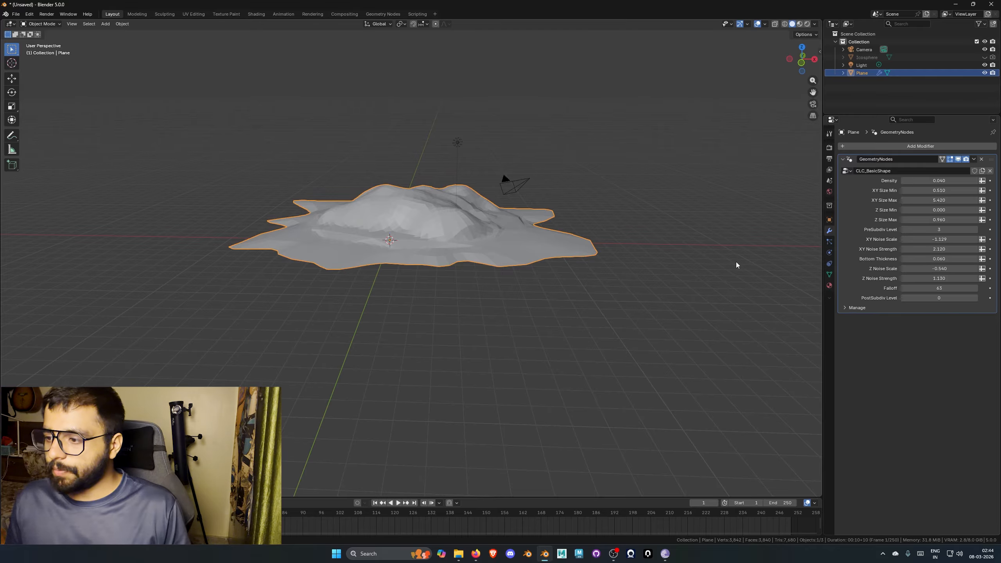
middle_click_drag(737, 264, 853, 263)
- Set the modifier's Z Noise Scale to -0.940 and Z Noise Strength to 1.700
mouse_move(938, 269)
left_mouse_down()
mouse_move(954, 269)
mouse_move(918, 269)
mouse_move(946, 271)
left_mouse_up()
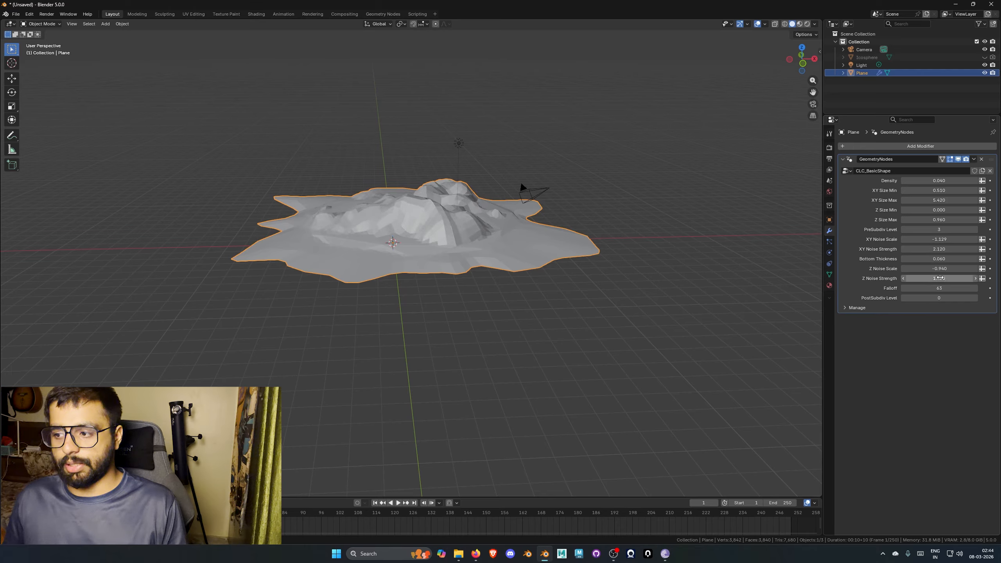
left_click_drag(941, 278, 962, 278)
middle_click_drag(573, 256, 686, 257)
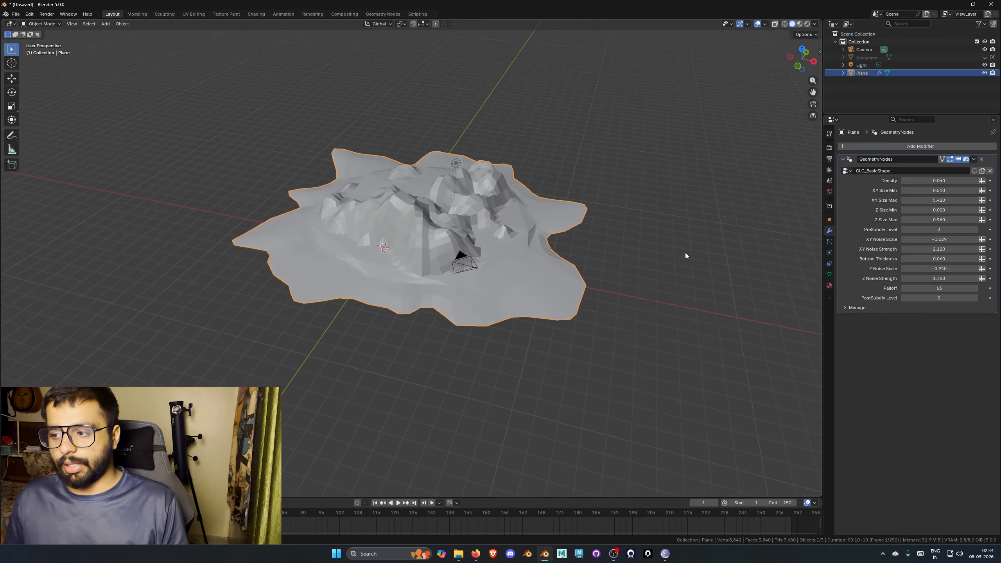
- Raise the modifier's PreSubdiv Level to 4 and inspect the smoother cloud shape
left_click(975, 229)
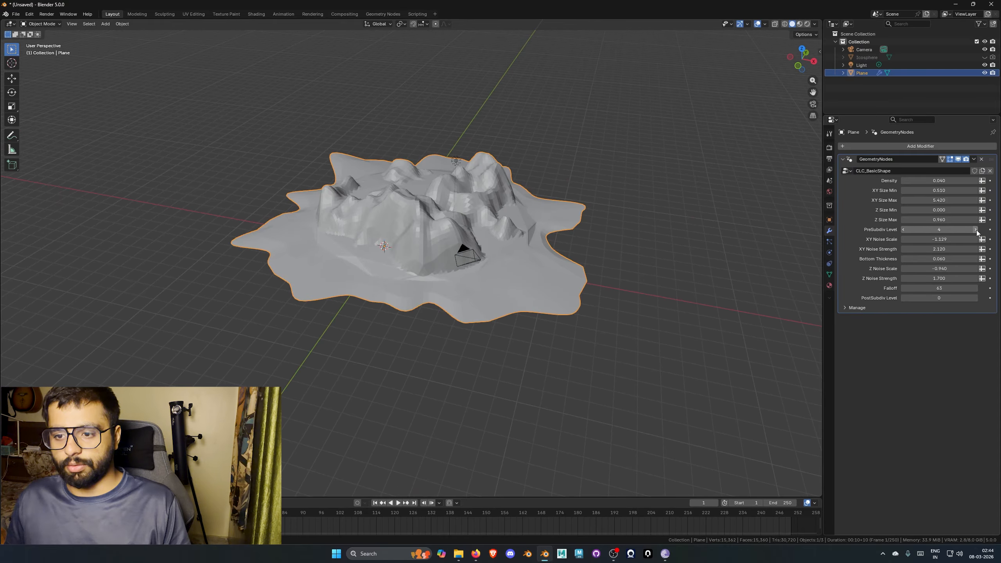
middle_click_drag(541, 253, 445, 235)
scroll(450, 235, "up", 2)
scroll(456, 241, "down", 2)
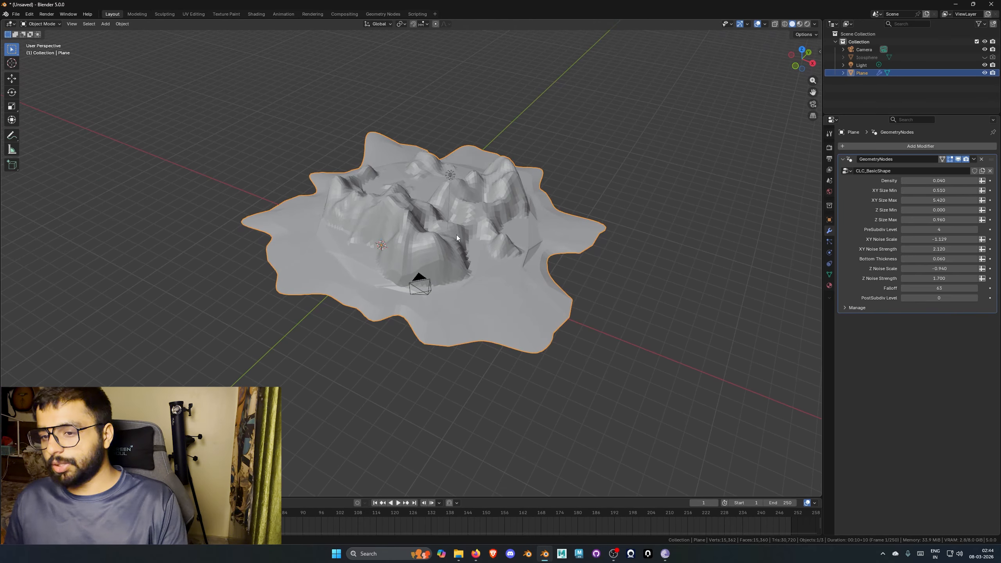
middle_click_drag(480, 256, 401, 261)
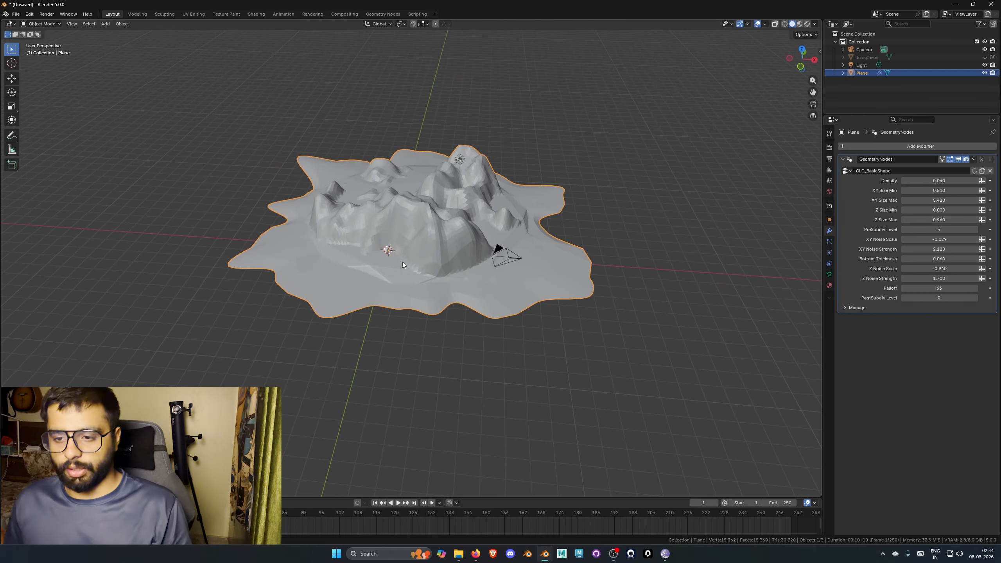
- Undo the recent changes to the PreSubdiv Level, noise settings and Bottom Thickness of the plane's modifier
key("ctrl+z")
key("ctrl+z")
mouse_move(465, 243)
middle_mouse_down()
mouse_move(456, 276)
mouse_move(458, 256)
middle_mouse_up()
scroll(467, 251, "down", 1)
scroll(468, 241, "up", 1)
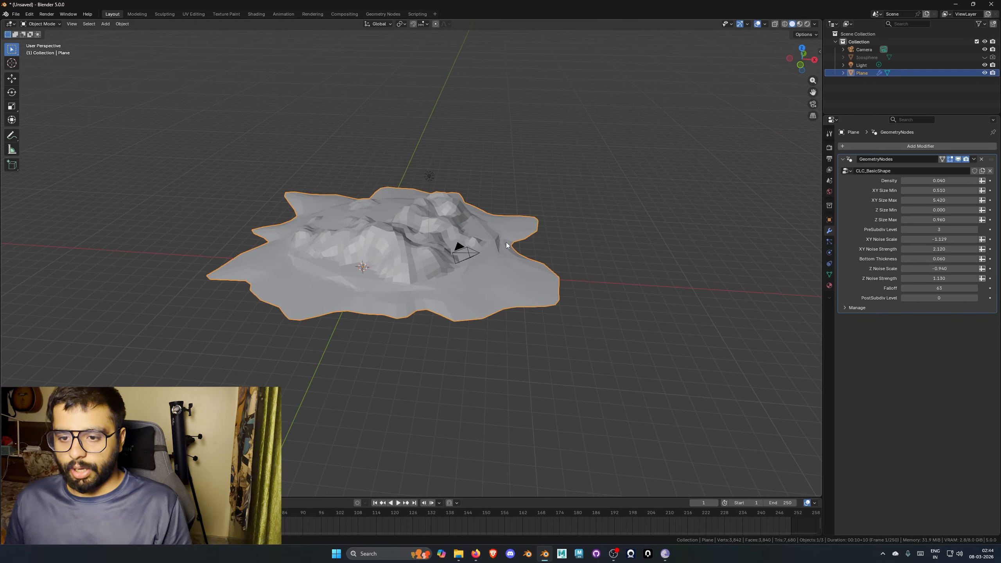
key("ctrl+z")
key("ctrl+z")
middle_click_drag(525, 249, 480, 245)
key("ctrl+z")
- Add a second Geometry Nodes modifier to the plane and open its list of available node groups
key("alt+a")
left_click(465, 240)
left_click(868, 146)
left_click(864, 154)
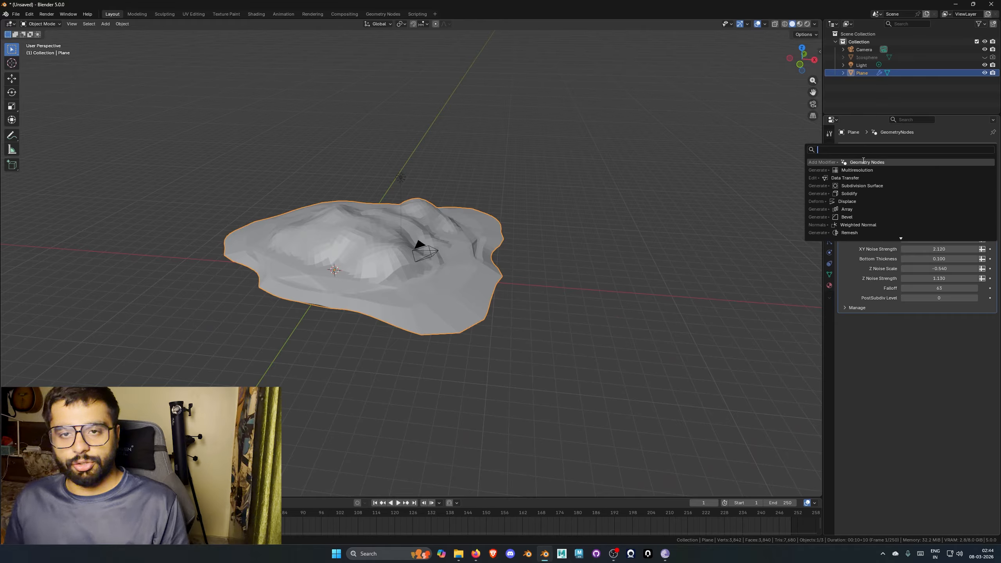
left_click(863, 162)
left_click(848, 330)
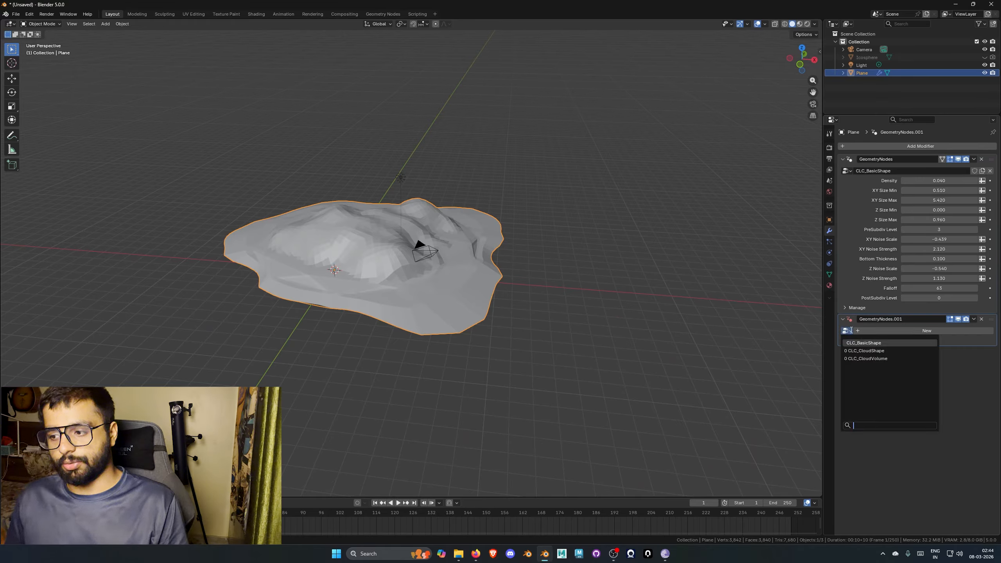
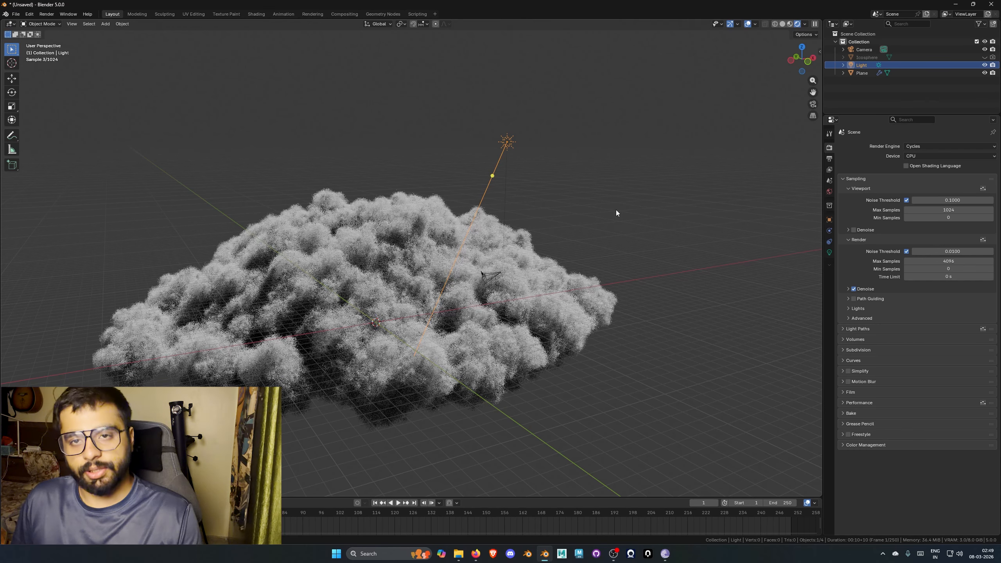
- Set the Cycles render device to GPU Compute and hide the viewport overlays
left_click(921, 158)
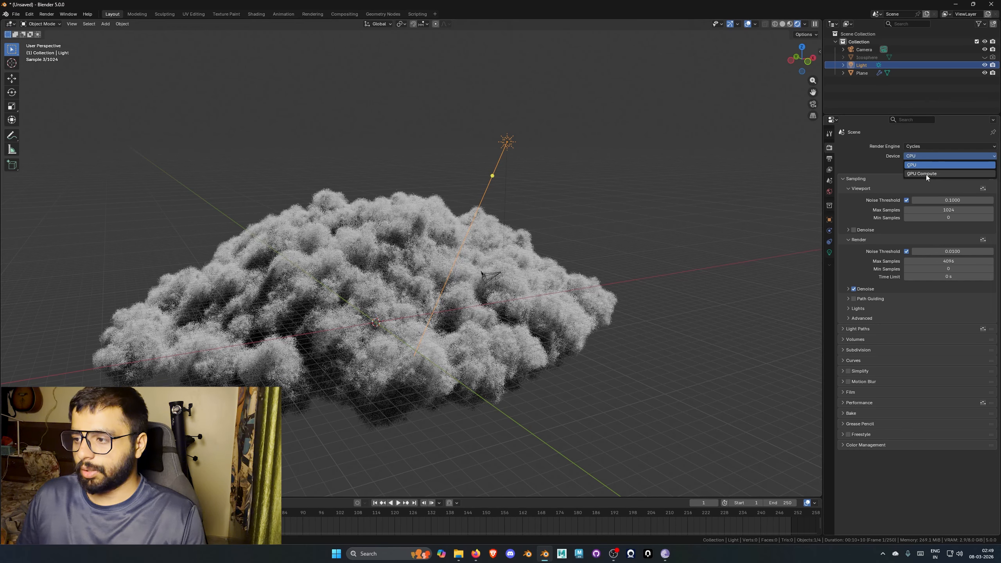
left_click(926, 175)
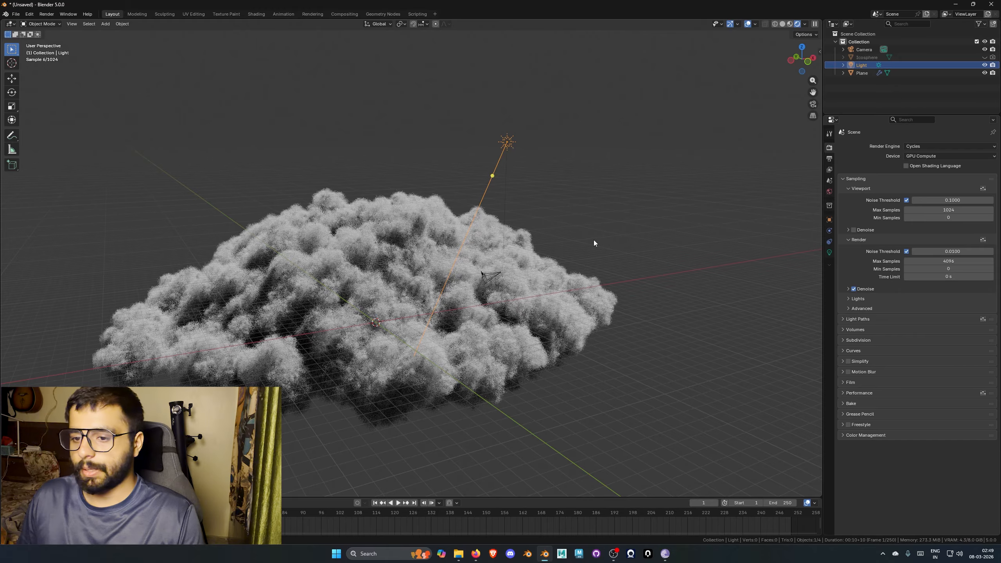
middle_click_drag(615, 252, 626, 255)
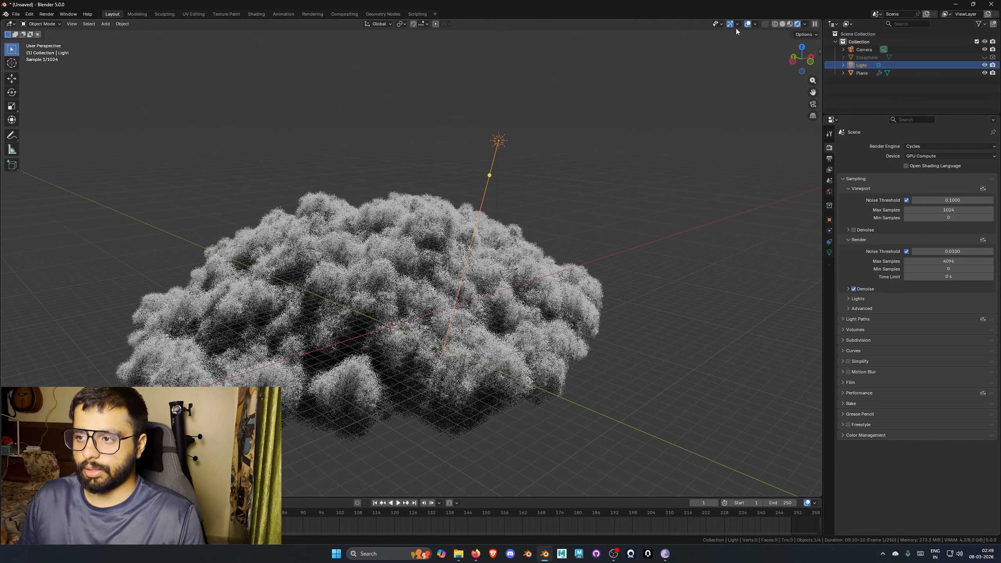
left_click(747, 24)
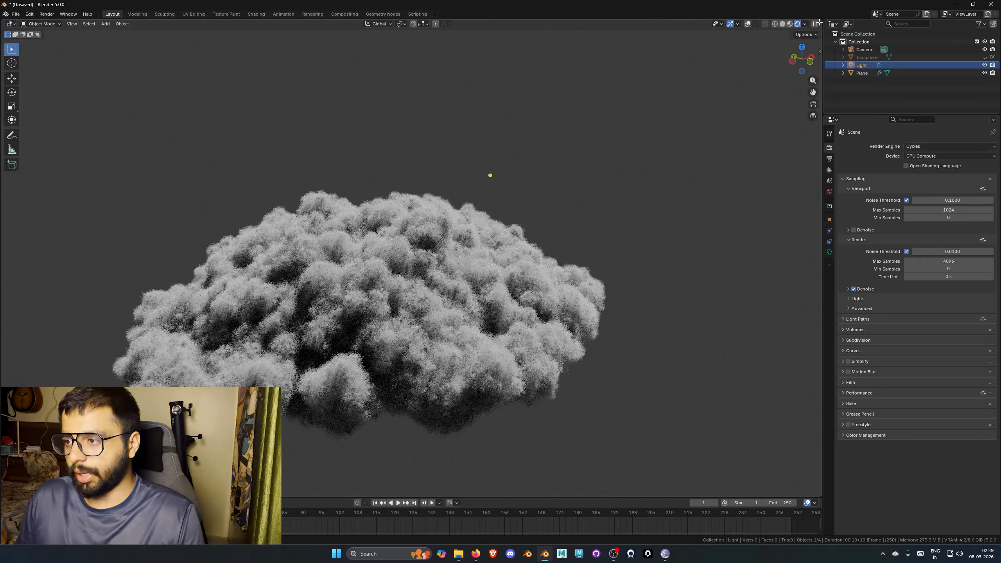
- Split the 3D viewport vertically into two areas and switch the new area to the Shader Editor
mouse_move(821, 21)
left_mouse_down()
mouse_move(699, 35)
mouse_move(457, 35)
left_mouse_up()
left_click(466, 24)
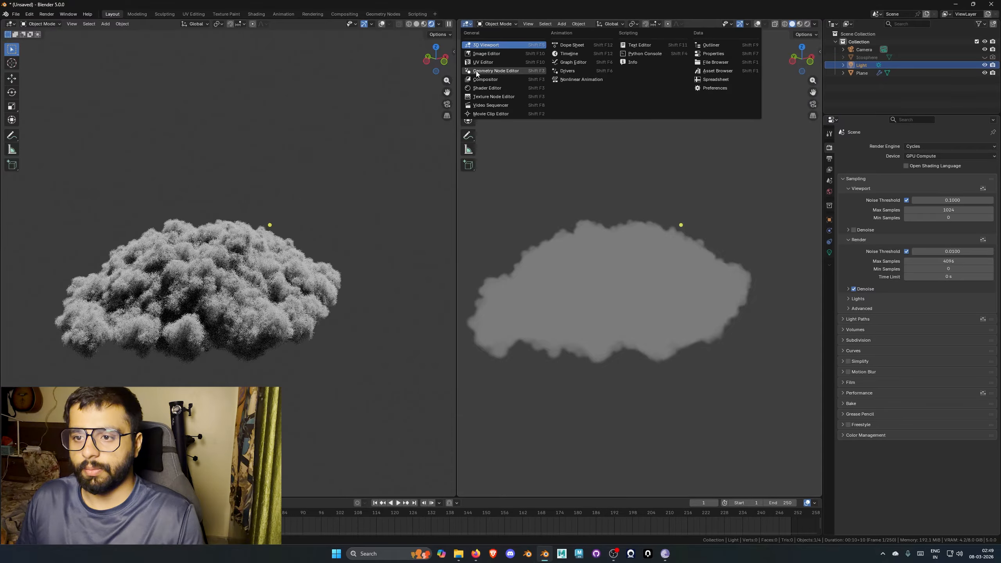
left_click(493, 97)
left_click(466, 24)
left_click(487, 88)
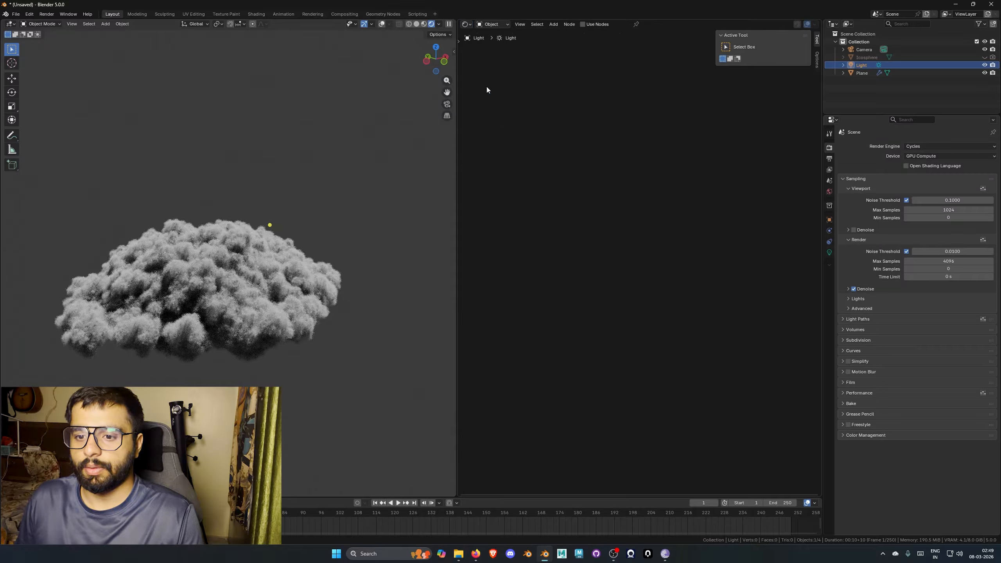
- Select the cloud plane and assign the existing m_CLC_Clouds material to it
left_click(280, 266)
left_click(623, 24)
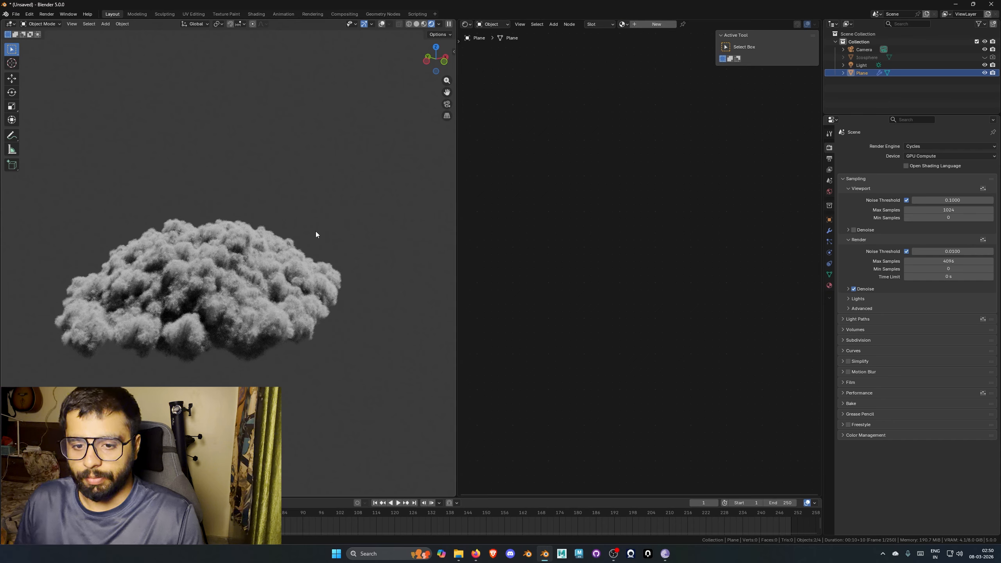
left_click(627, 25)
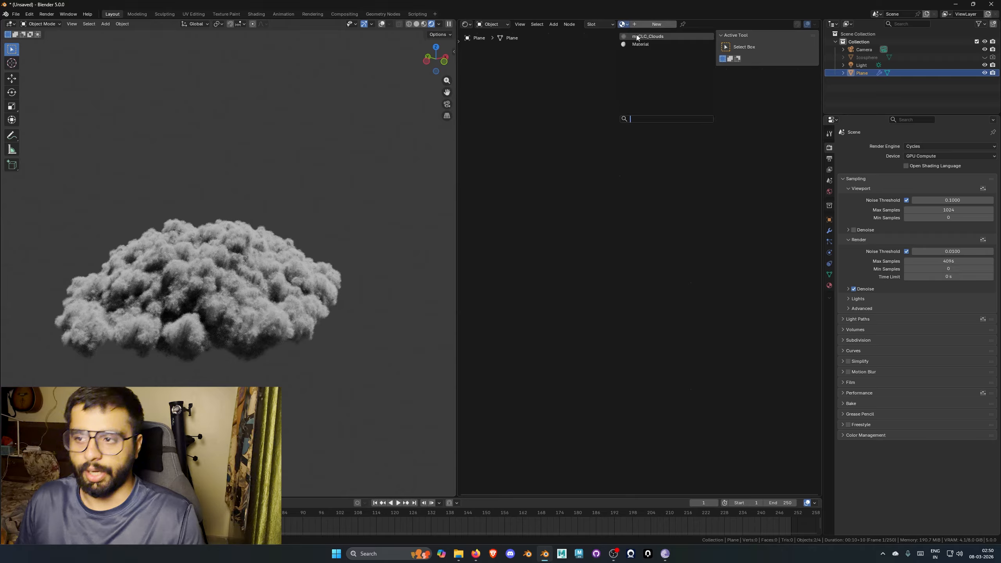
left_click(635, 36)
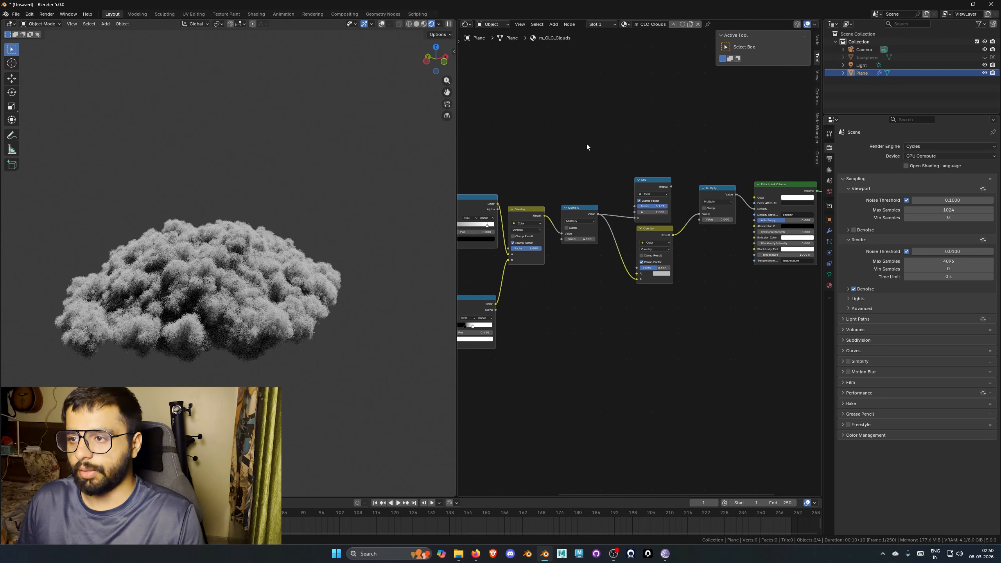
- Examine the Voronoi Texture and Noise Texture settings at the start of the m_CLC_Clouds node tree
scroll(749, 142, "down", 2)
middle_click_drag(750, 144, 796, 138)
scroll(696, 163, "up", 1)
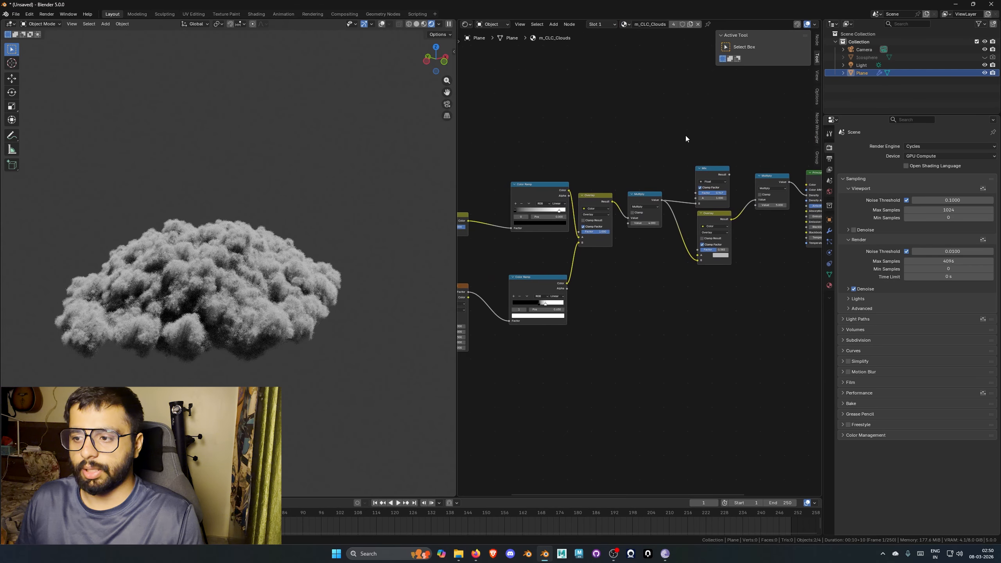
scroll(691, 139, "down", 3)
middle_click_drag(704, 145, 599, 126)
scroll(647, 149, "up", 5)
scroll(579, 137, "down", 1)
scroll(606, 118, "up", 5)
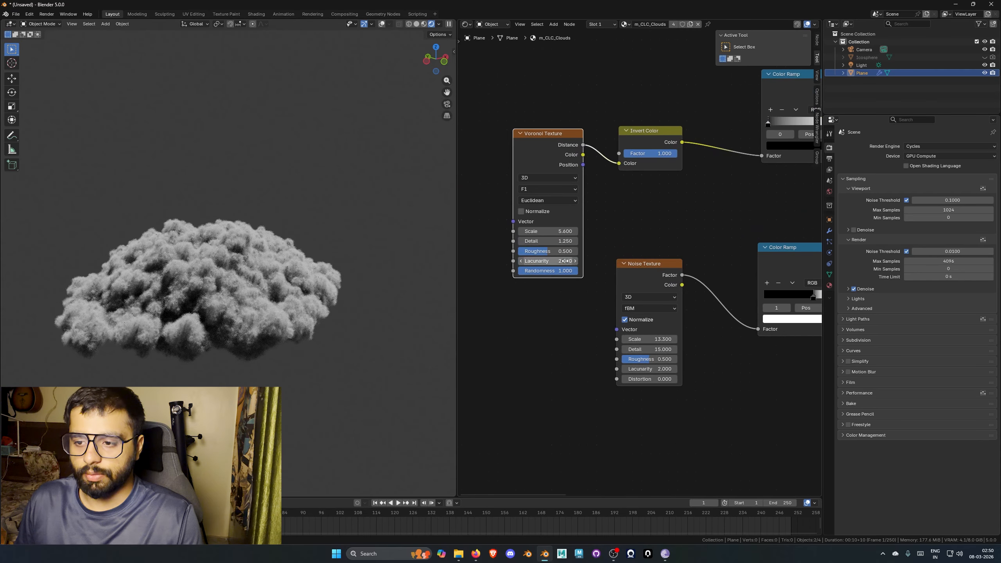
scroll(564, 261, "up", 1)
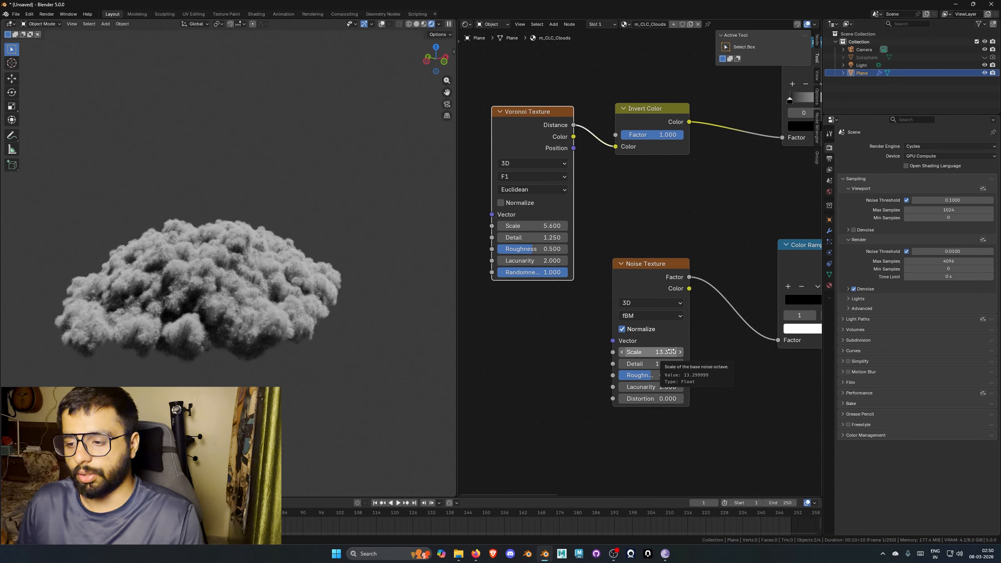
scroll(671, 351, "down", 3)
scroll(509, 183, "up", 3)
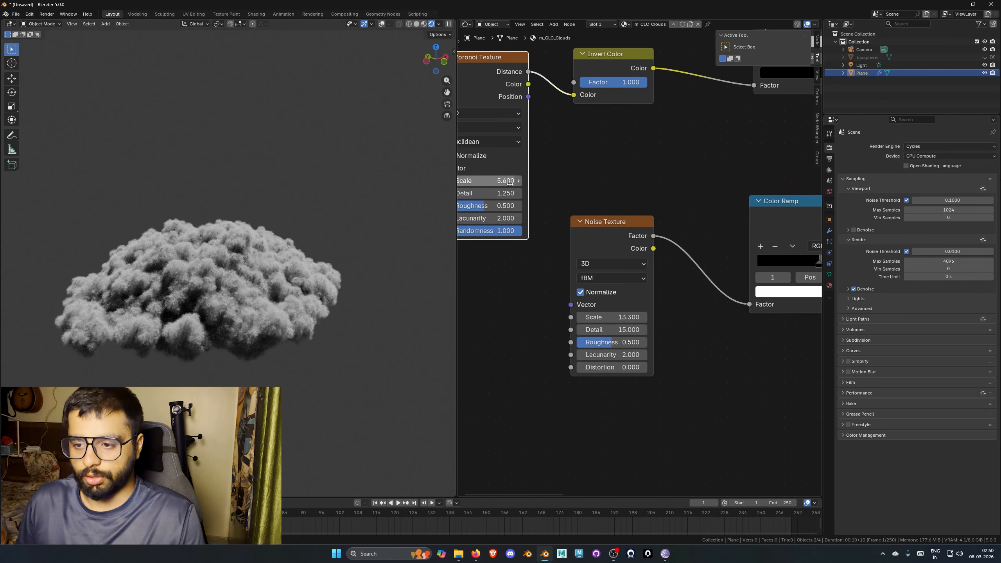
scroll(665, 233, "down", 3)
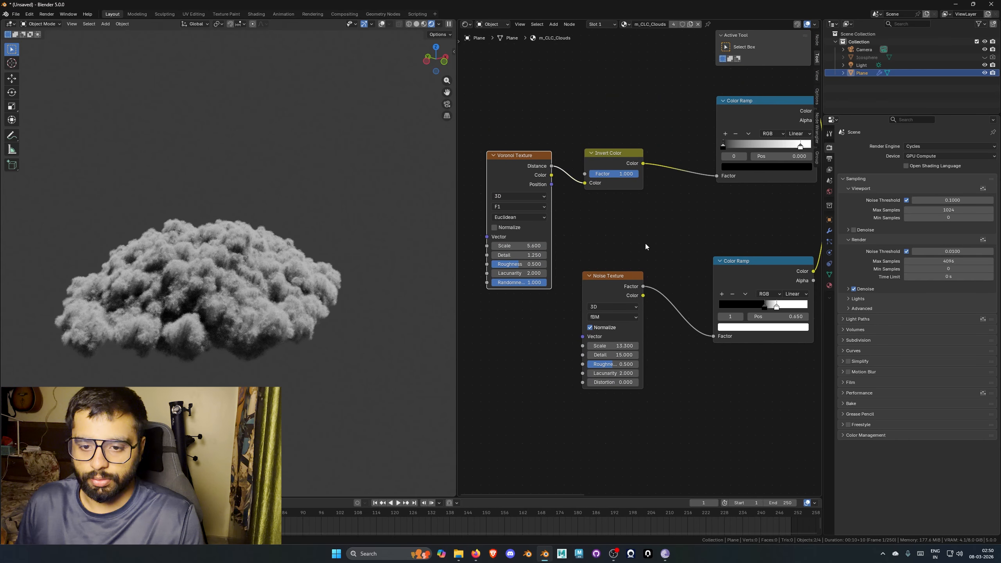
- Follow the m_CLC_Clouds node tree through its Overlay and Multiply nodes and examine the Principled Volume node's color and other settings
middle_click_drag(646, 243, 615, 248)
scroll(615, 248, "down", 3)
middle_click_drag(753, 239, 587, 287)
middle_click_drag(724, 267, 621, 297)
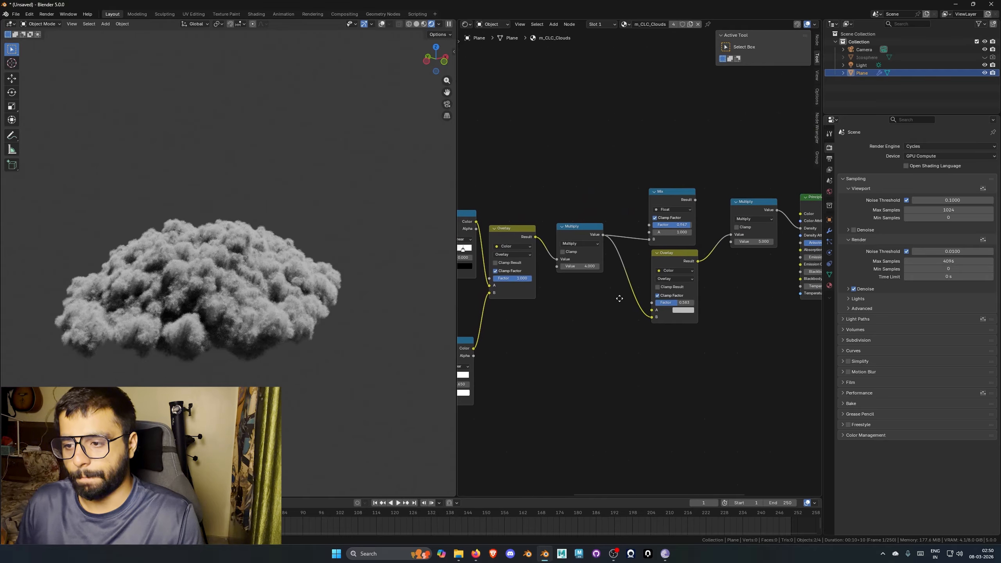
scroll(621, 297, "down", 1)
middle_click_drag(800, 276, 621, 316)
scroll(621, 316, "up", 3)
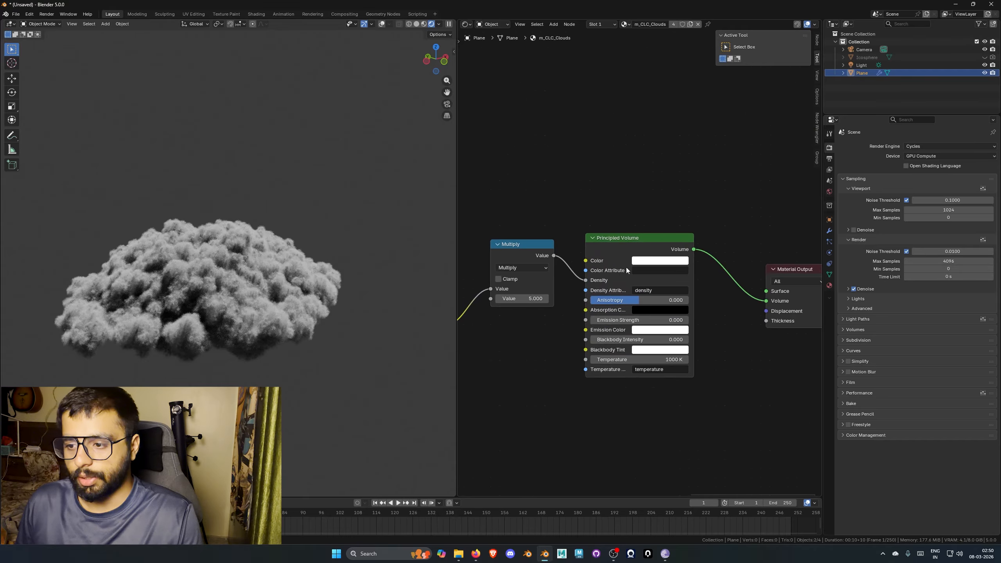
left_click(653, 261)
scroll(654, 423, "down", 4)
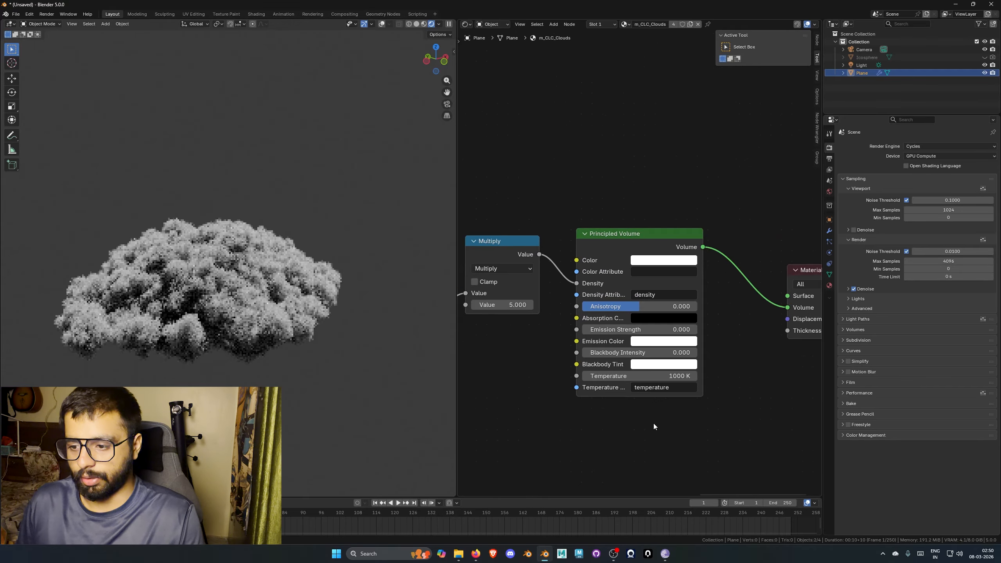
- Set the Voronoi Texture node's Scale to 1
middle_click_drag(577, 415, 686, 309)
scroll(686, 308, "down", 1)
middle_click_drag(598, 310, 721, 302)
scroll(690, 309, "down", 1)
scroll(638, 304, "down", 2)
middle_click_drag(546, 305, 749, 299)
scroll(557, 275, "up", 5)
middle_click_drag(591, 297, 623, 291)
scroll(623, 291, "up", 1)
double_click(575, 276)
type("1")
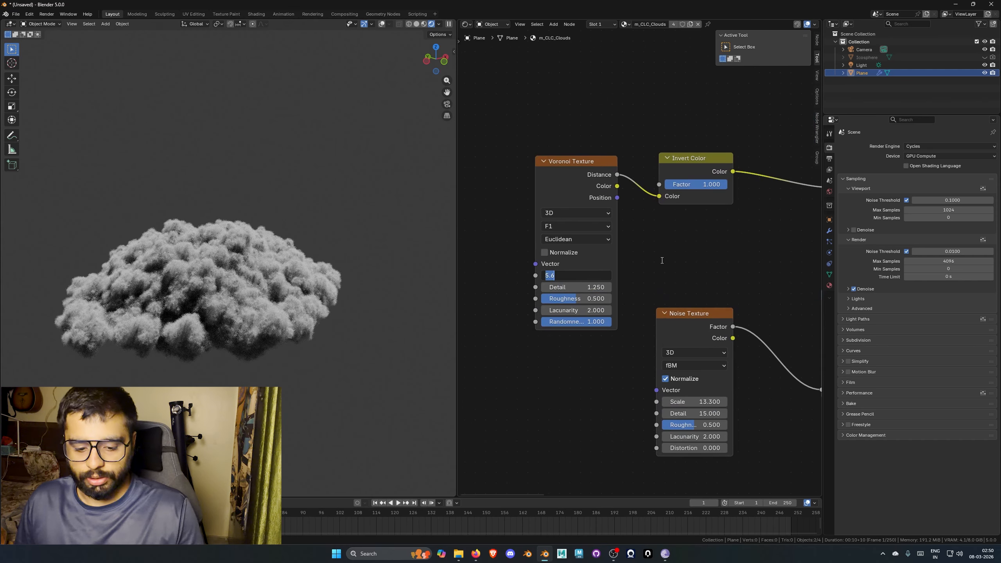
key("Return")
- Set the Noise Texture node's Scale to 3 and check the cloud's surface in the rendered view
double_click(696, 401)
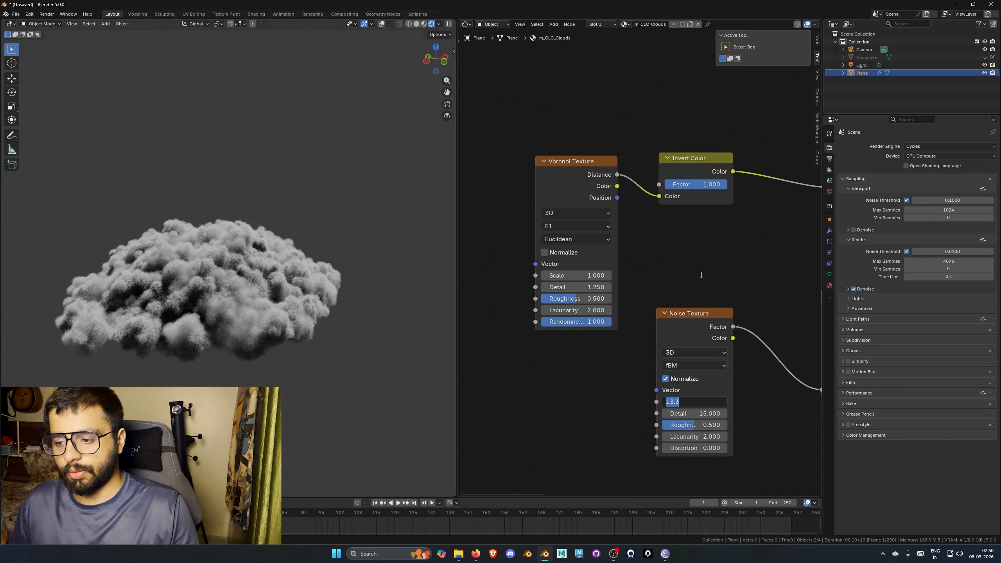
type("3")
key("Return")
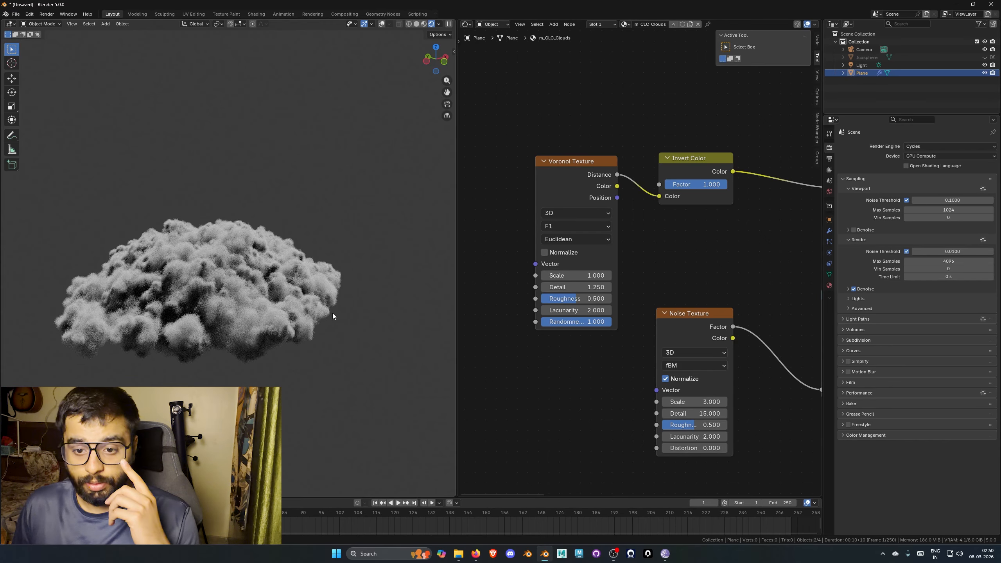
scroll(330, 313, "up", 2)
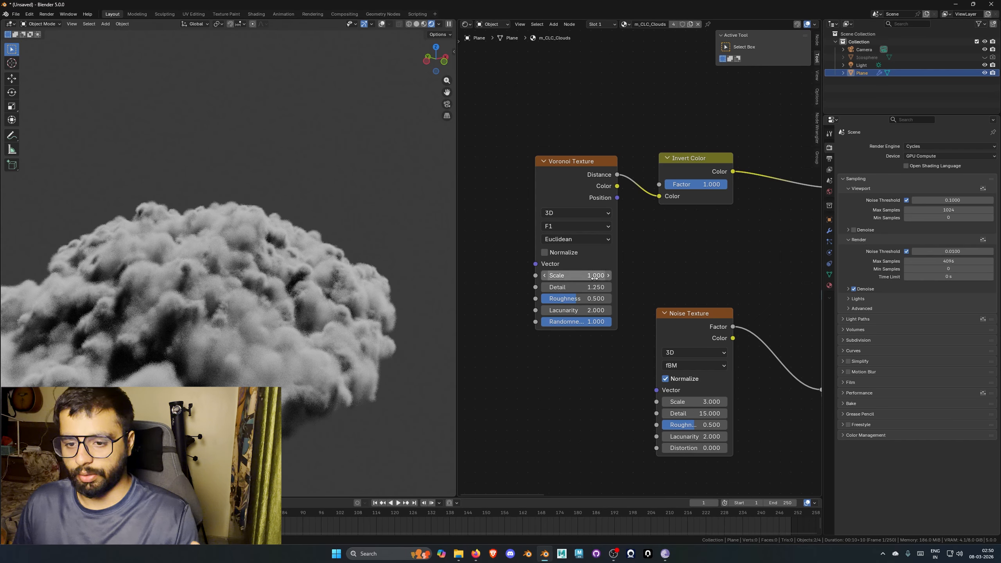
middle_click_drag(343, 287, 339, 296)
scroll(378, 303, "down", 1)
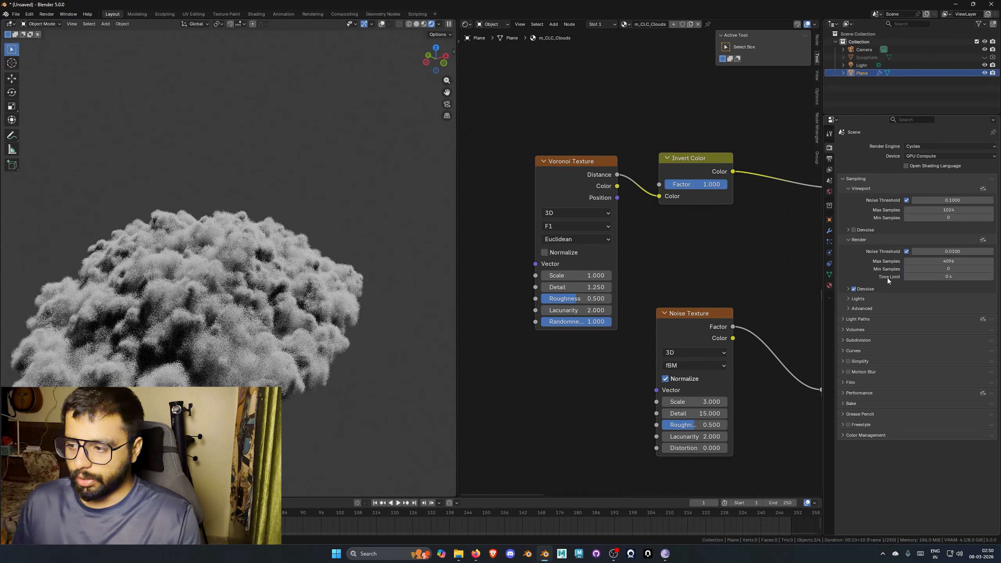
- Show the cloud plane's modifiers and switch the 3D viewport to solid shading
left_click(829, 231)
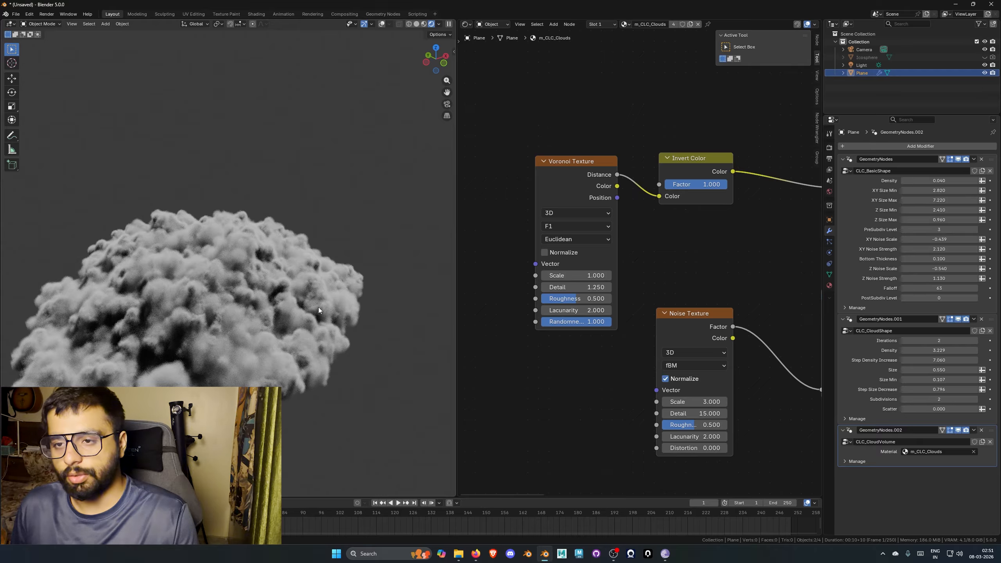
left_click(416, 24)
left_click(391, 25)
scroll(317, 255, "down", 2)
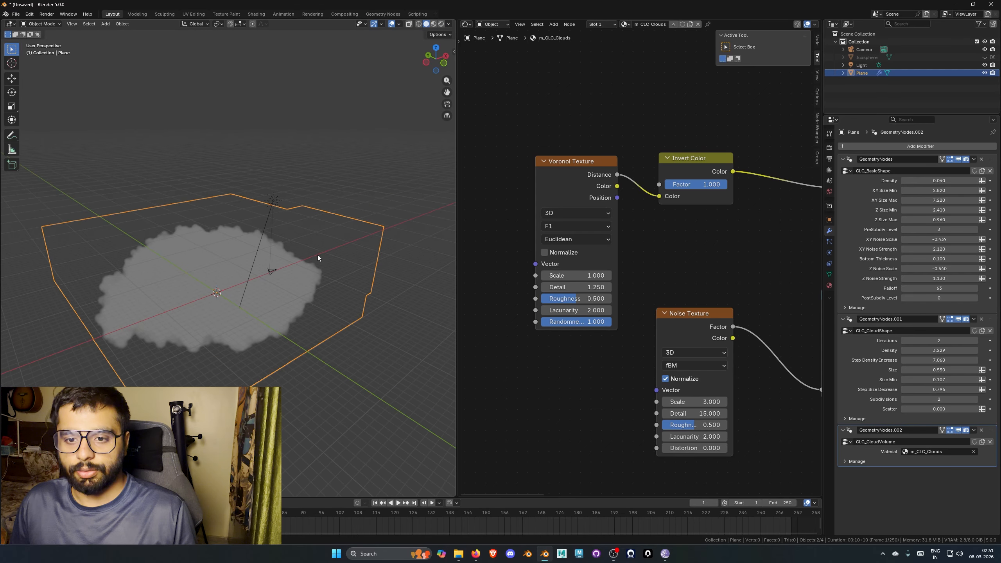
middle_click_drag(318, 255, 310, 206)
scroll(312, 225, "down", 1)
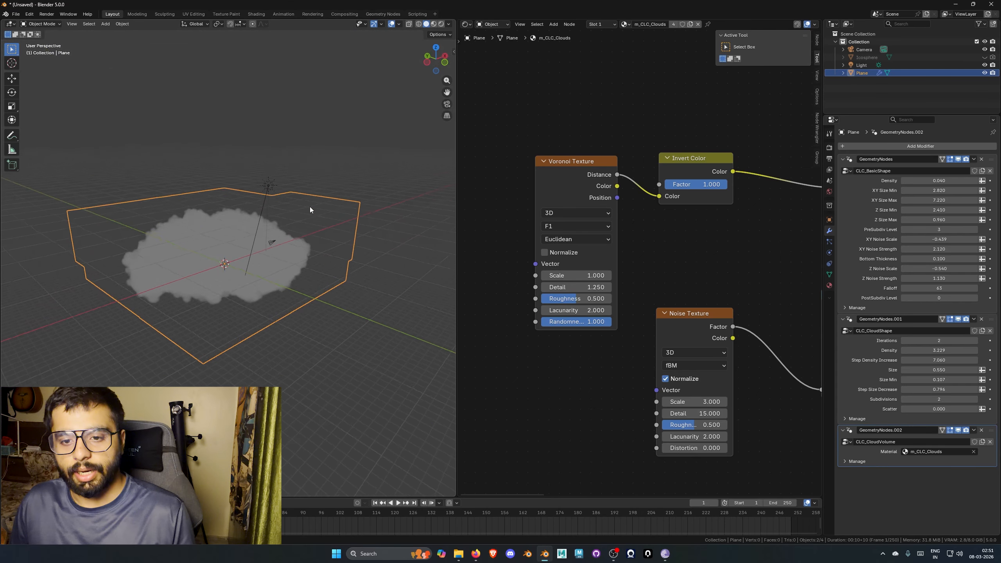
scroll(290, 217, "up", 4)
middle_click_drag(281, 241, 308, 228)
scroll(315, 239, "up", 1)
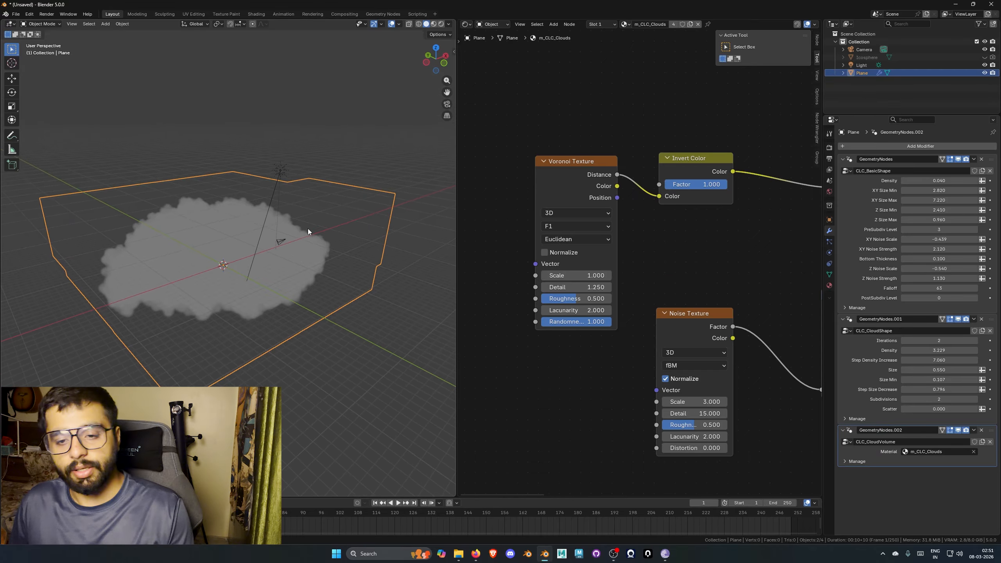
scroll(309, 228, "up", 1)
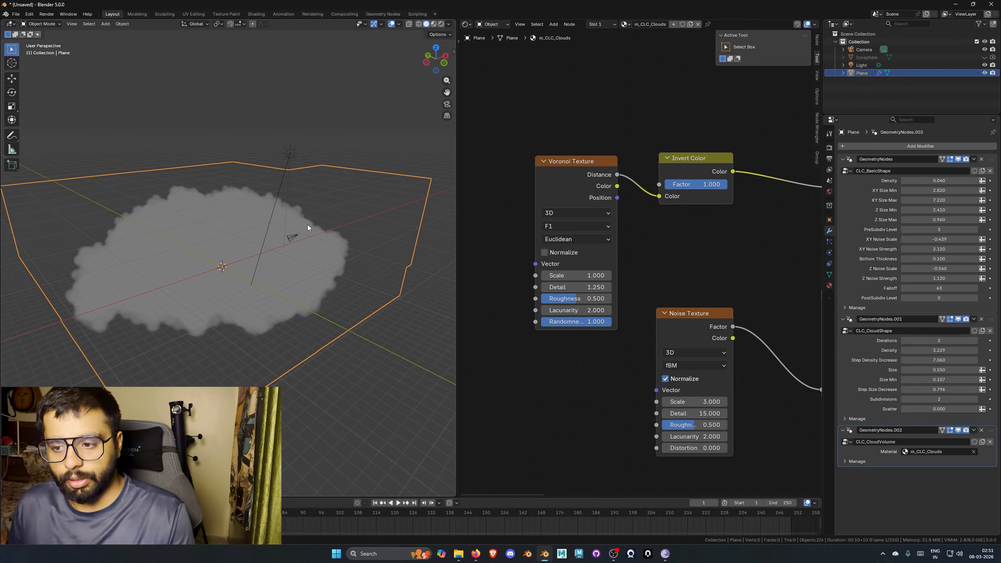
scroll(306, 232, "down", 2)
middle_click_drag(307, 238, 320, 265)
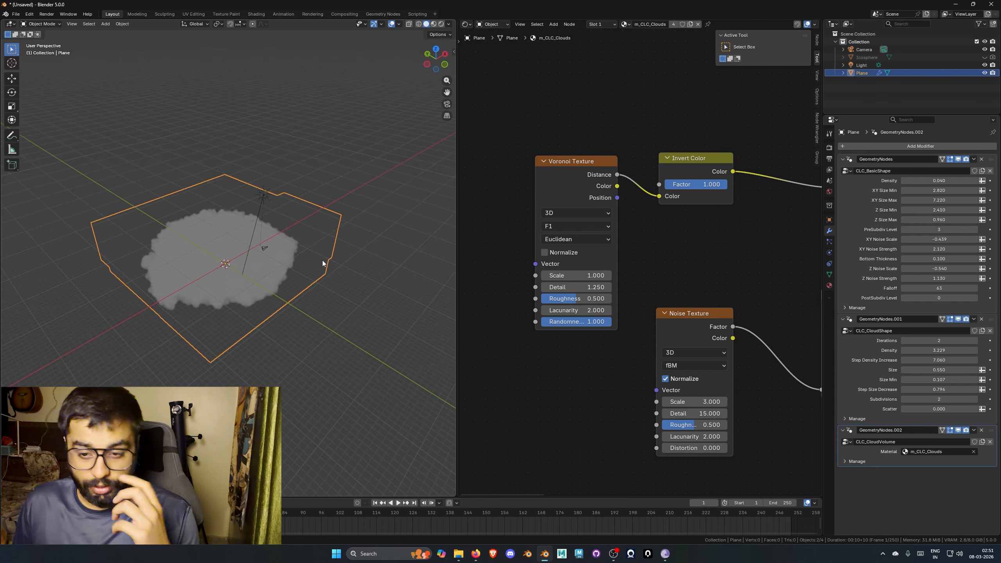
- Set the solid shading's object color to Random
left_click(448, 24)
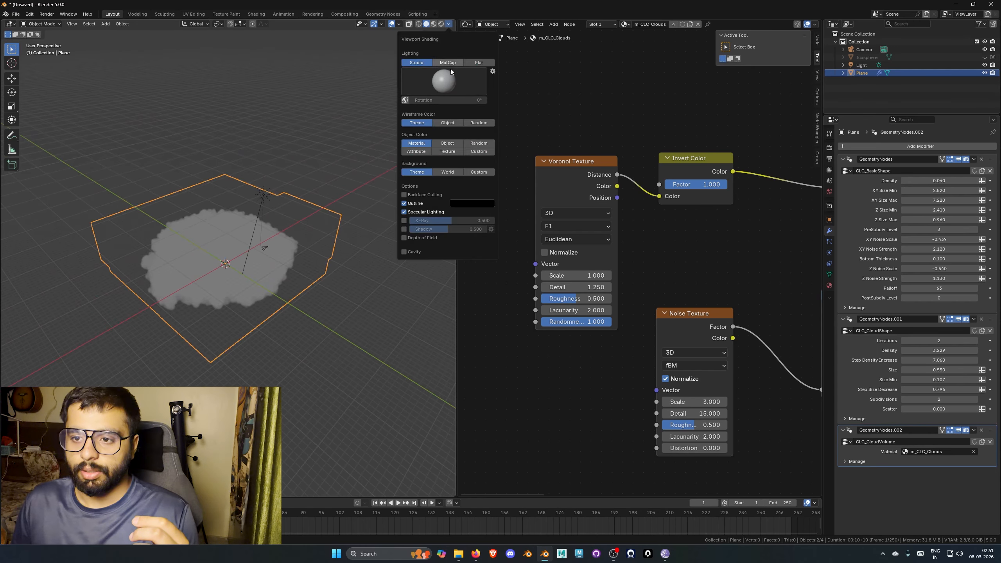
left_click(479, 143)
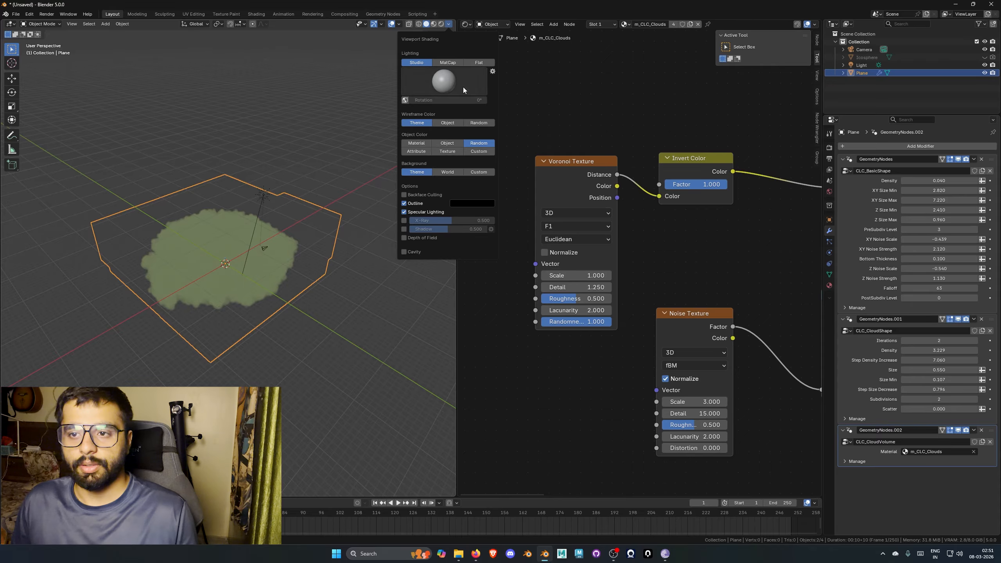
left_click(450, 26)
left_click(450, 25)
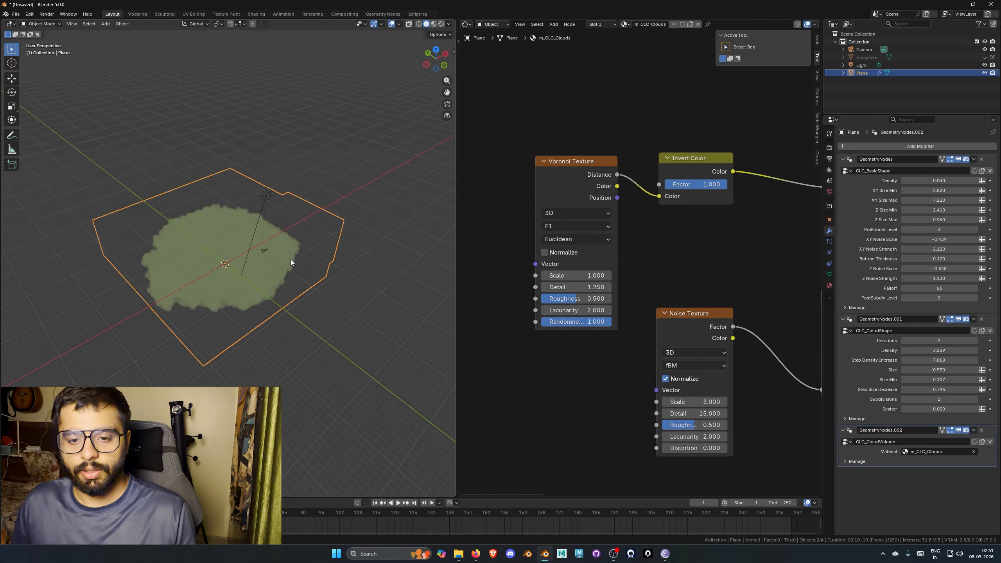
- Duplicate the cloud plane along the Z axis and scale the copy up
mouse_move(291, 260)
middle_mouse_down()
mouse_move(282, 242)
mouse_move(292, 232)
mouse_move(297, 280)
mouse_move(316, 227)
mouse_move(290, 252)
middle_mouse_up()
key("shift+d")
key("z")
left_click(293, 284)
key("s")
left_click(333, 275)
- Reposition the enlarged cloud copy beneath the original and scale it along the Z axis
key("g")
left_click(328, 239)
key("g")
key("z")
left_click(283, 334)
key("g")
middle_click_drag(283, 335, 378, 304)
left_click(287, 303)
key("s")
key("z")
left_click(300, 244)
- Make a separate copy of the material and assign m_CLC_Clouds.001 in the larger cloud's CLC_CloudVolume modifier
scroll(627, 282, "down", 3)
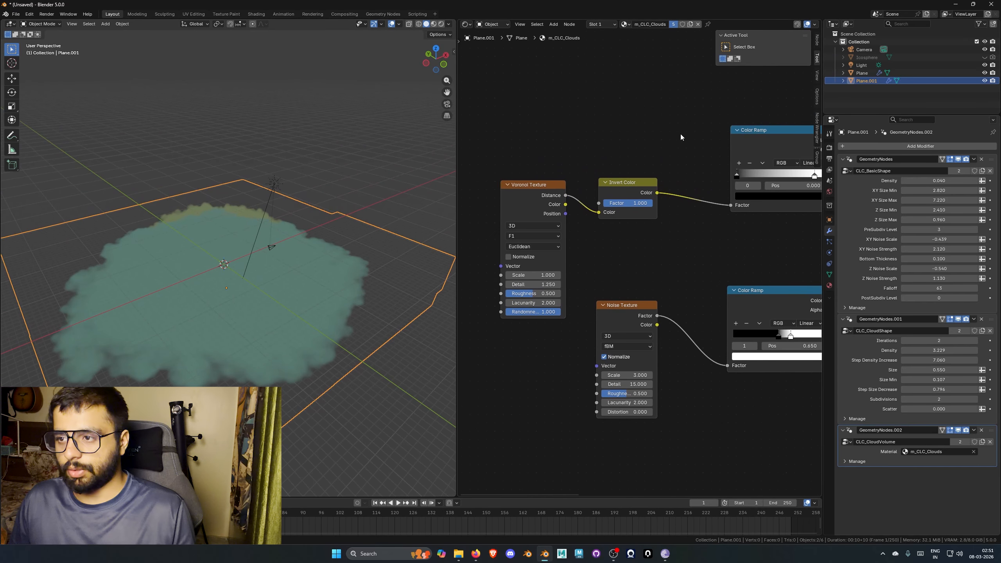
left_click(673, 25)
scroll(663, 130, "down", 2)
middle_click_drag(693, 157, 619, 168)
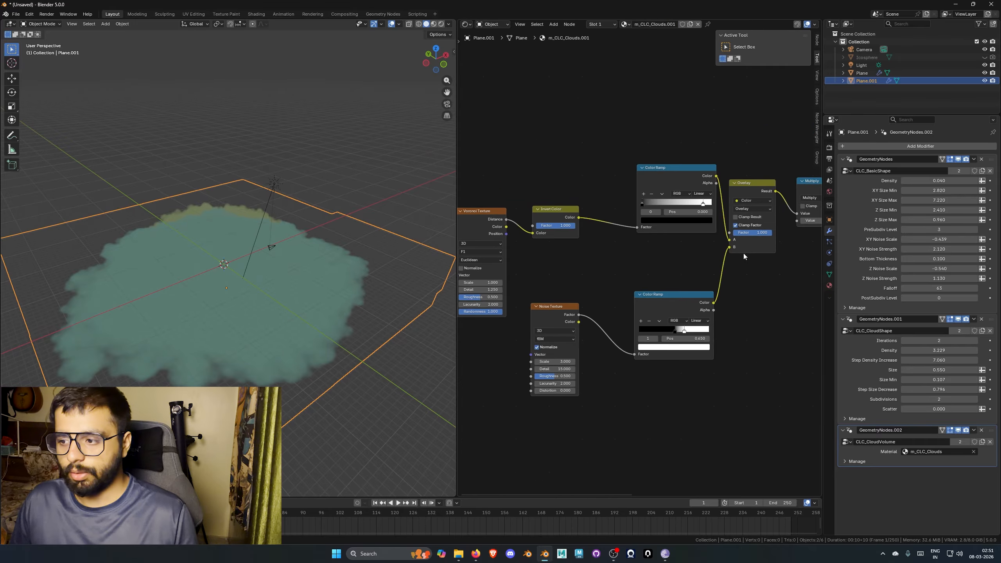
left_click(927, 452)
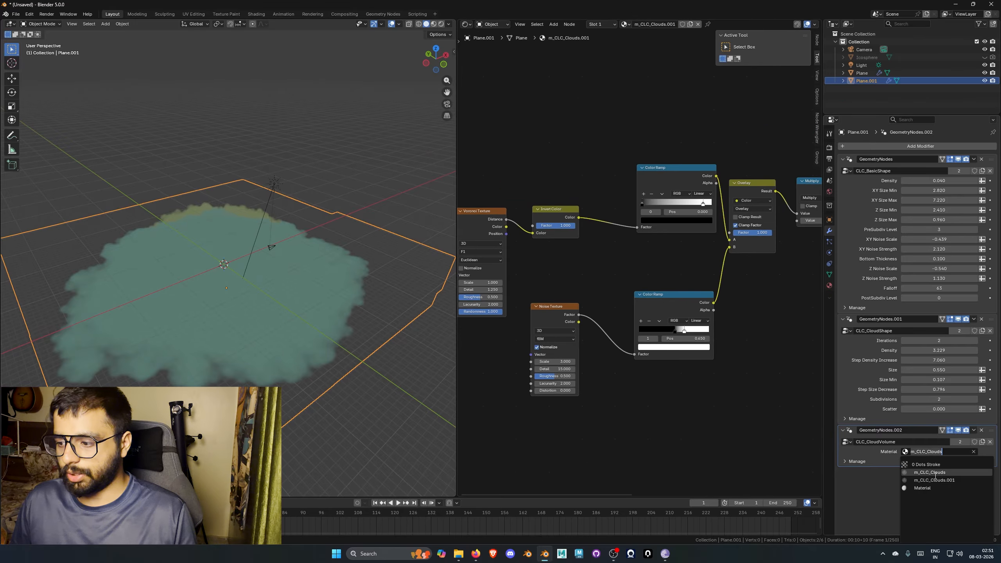
key("Return")
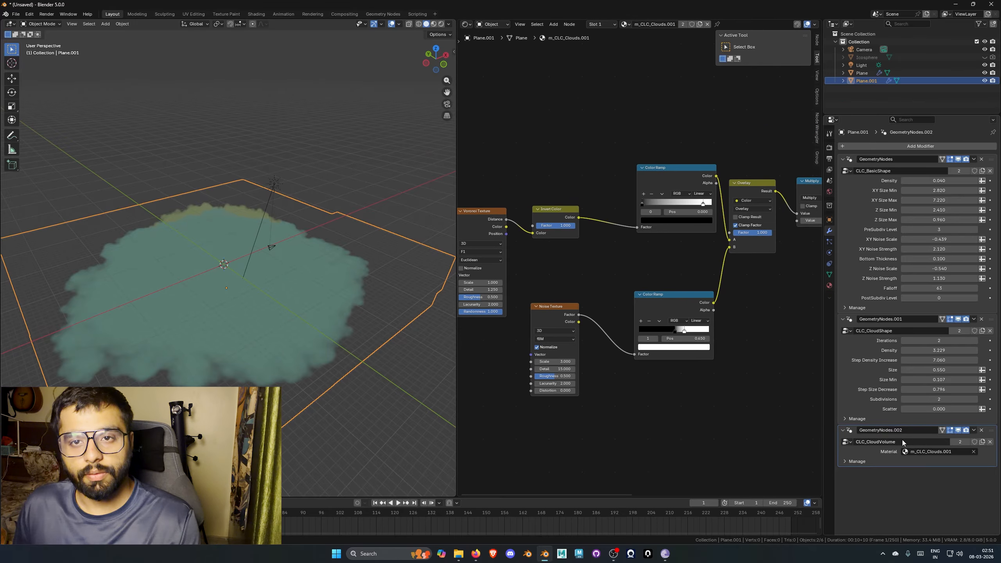
- Set the value of the Multiply node feeding the Principled Volume density to 0.1
middle_click_drag(717, 355, 657, 360)
middle_click_drag(813, 360, 689, 358)
middle_click_drag(648, 309, 582, 325)
scroll(697, 322, "down", 2)
scroll(698, 322, "up", 1)
middle_click_drag(718, 310, 573, 374)
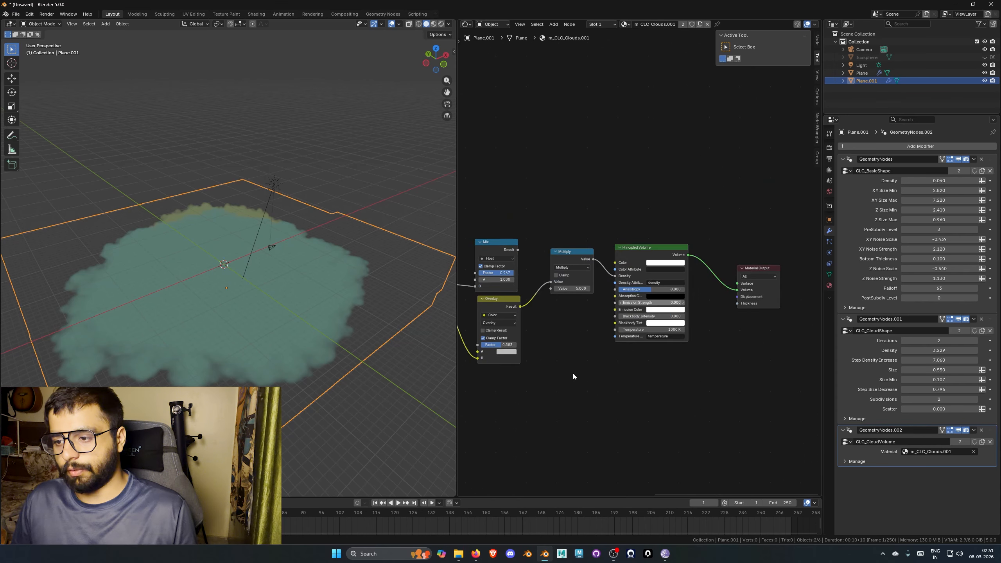
scroll(602, 280, "up", 2)
left_click(599, 279)
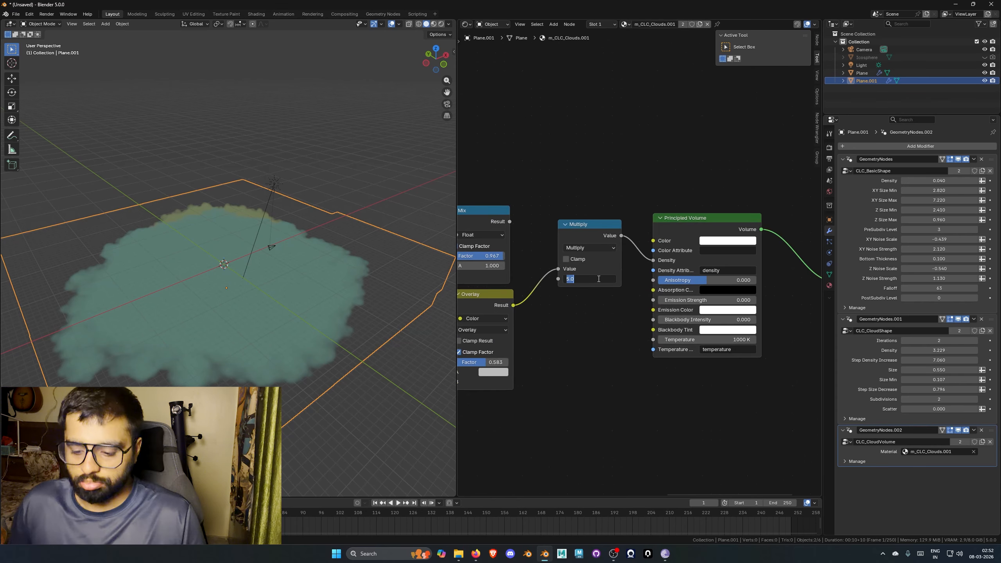
key("BackSpace")
type("0")
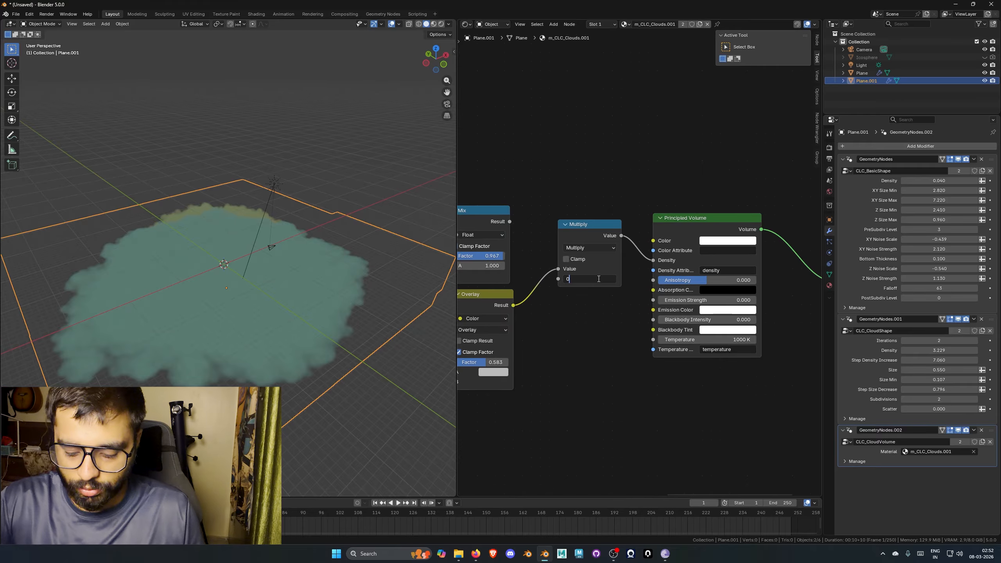
type(".1")
key("Return")
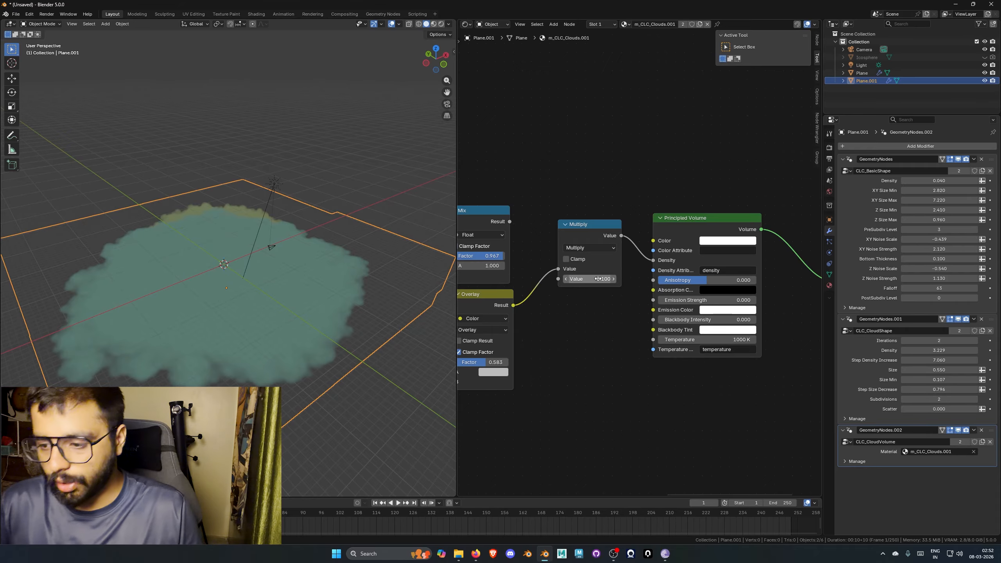
- Switch the 3D viewport to rendered shading and move the larger cloud up along the Z axis
left_click(441, 25)
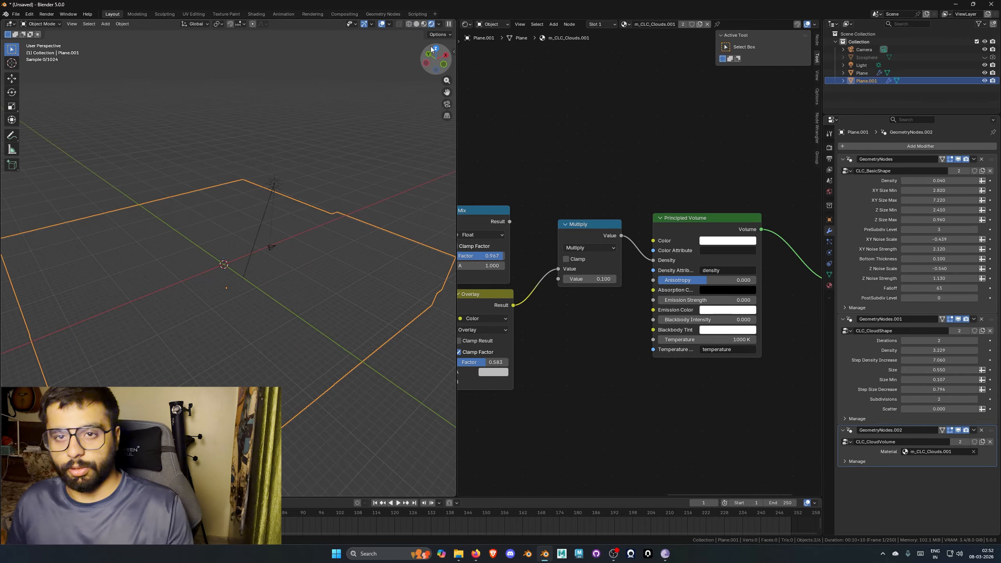
middle_click_drag(367, 172, 385, 166)
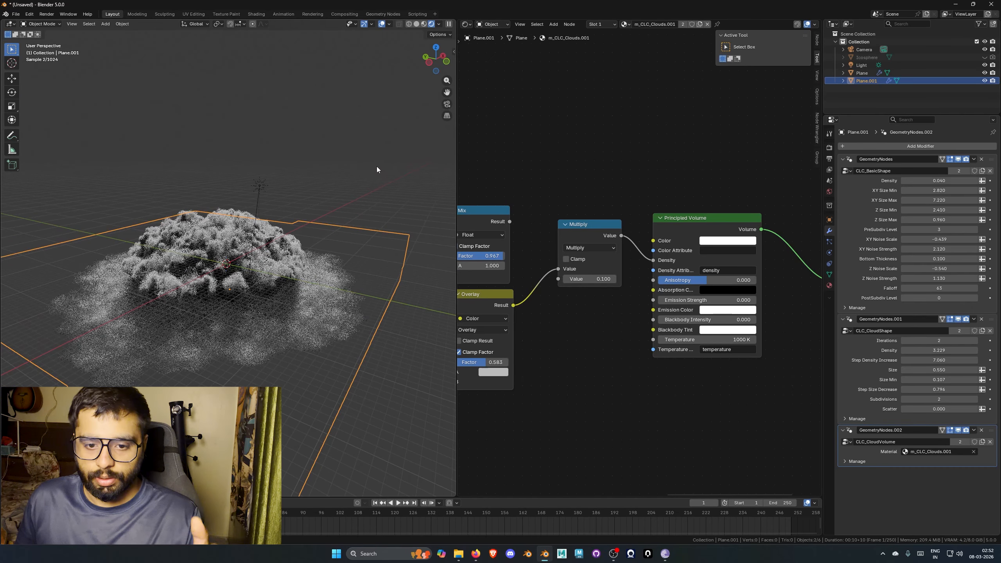
key("g")
key("z")
left_click(354, 240)
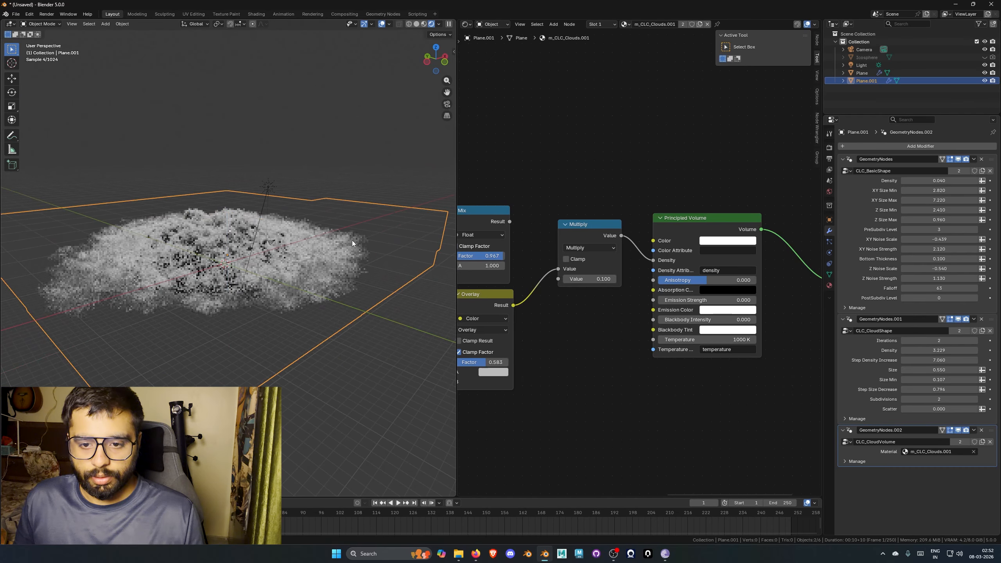
- Orbit to a raised view over the clouds and align the camera to it
key("KP_0")
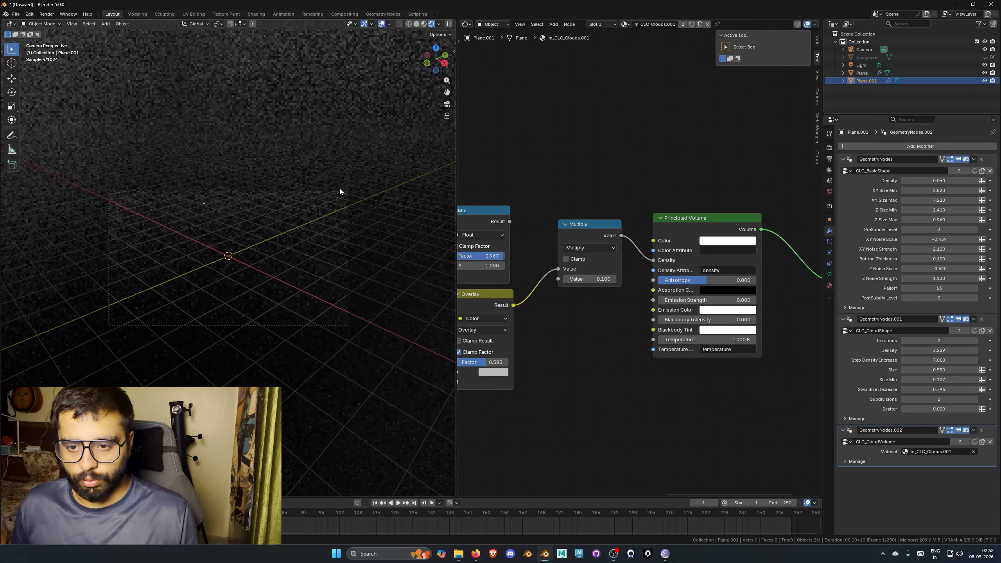
middle_click_drag(340, 192, 336, 249)
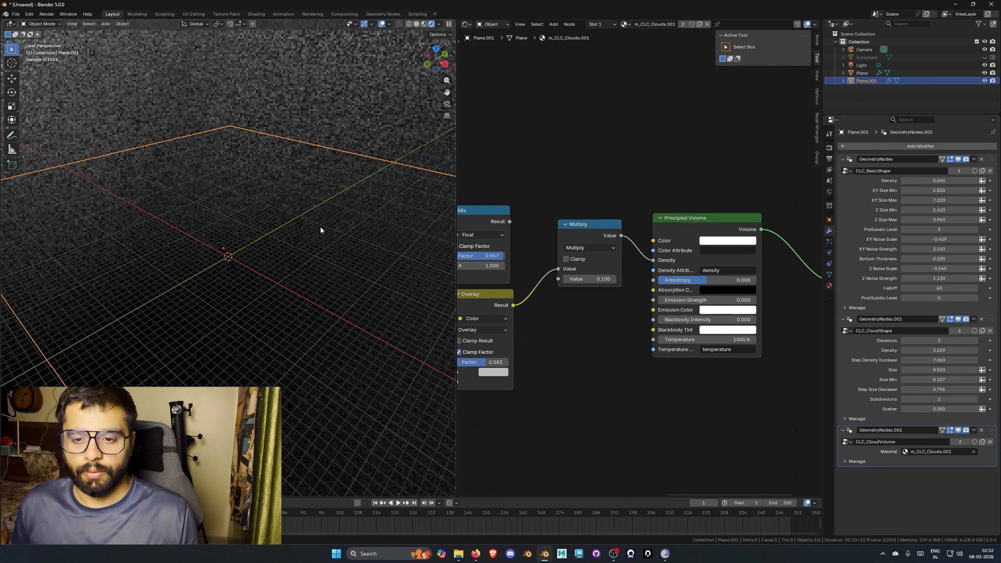
scroll(317, 239, "up", 5)
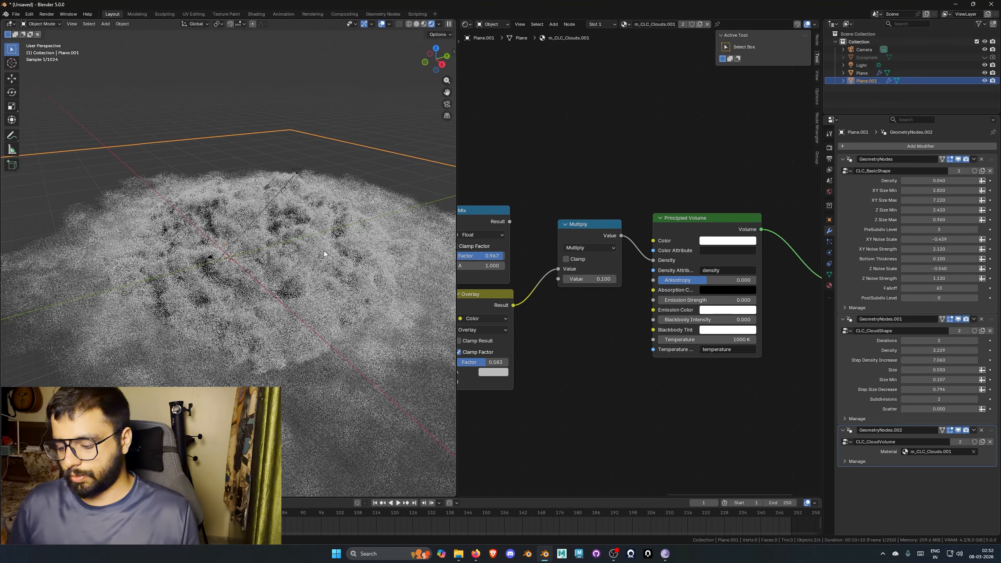
key("KP_0")
- Move the camera back along its local Z axis to about X 42.2 m, Y -23.6 m, Z 27.6 m
left_click(311, 203)
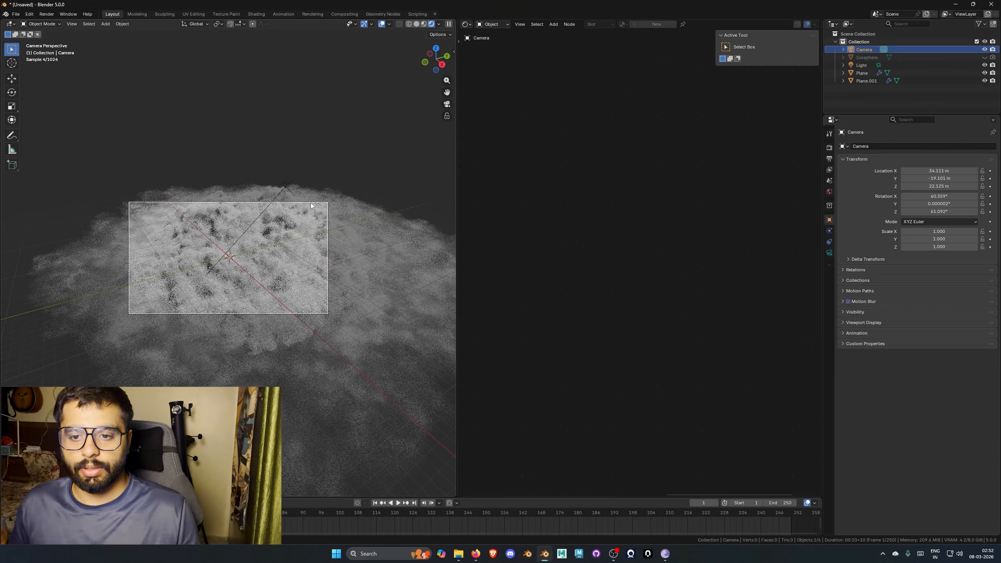
key("g")
key("z")
key("z")
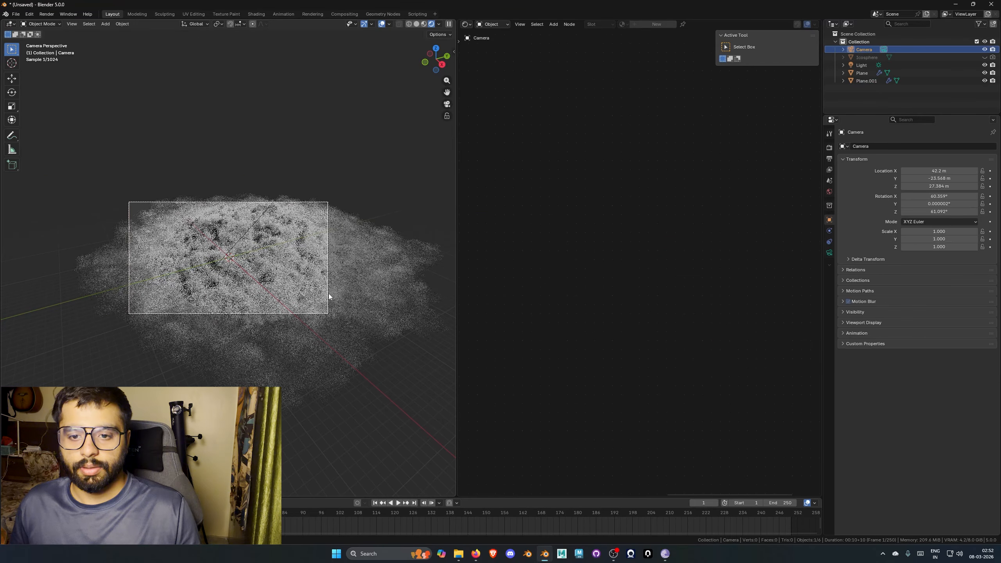
left_click(328, 293)
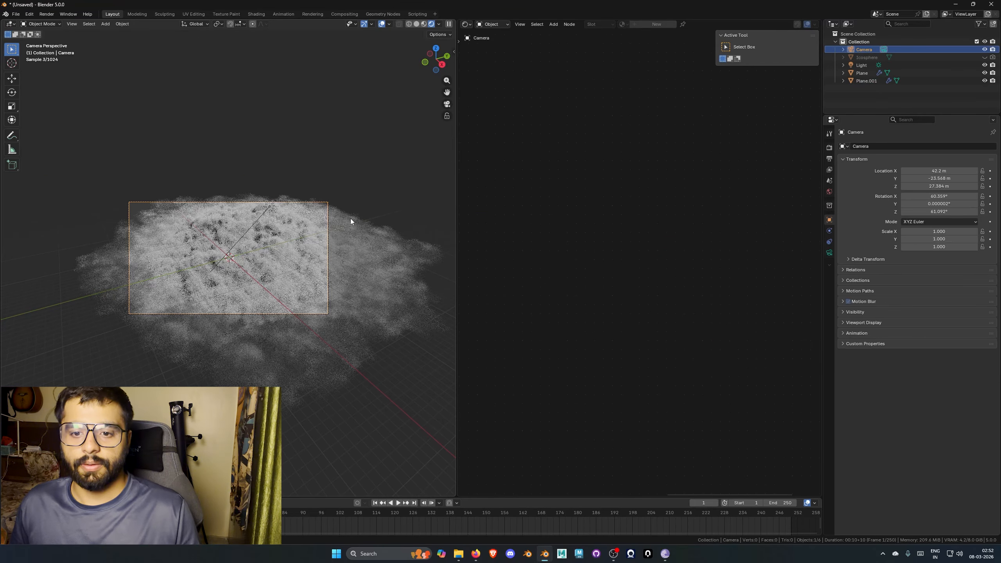
- Rotate the light about 104° around the global Z axis
left_click(272, 208)
key("r")
key("z")
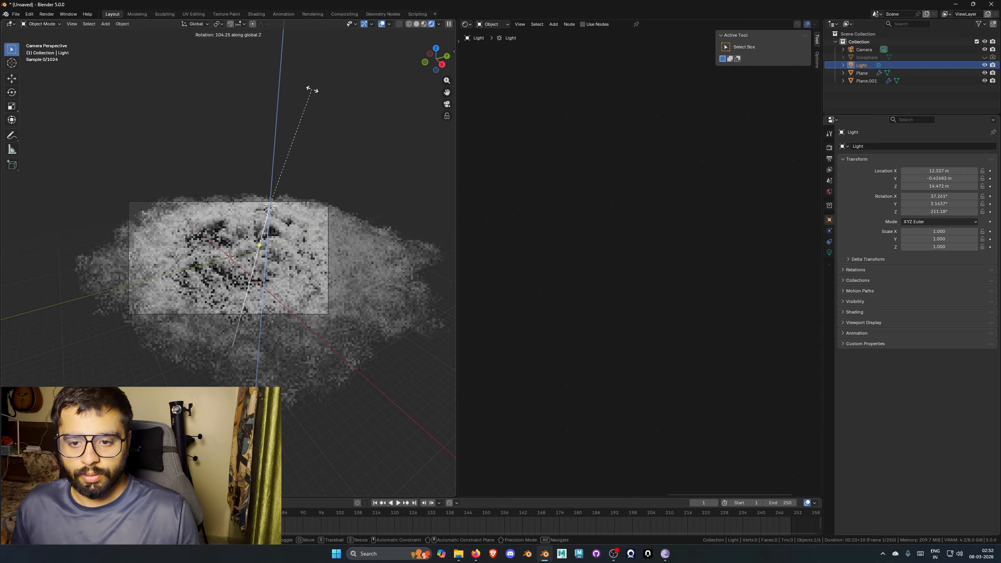
left_click(312, 90)
scroll(369, 262, "up", 4)
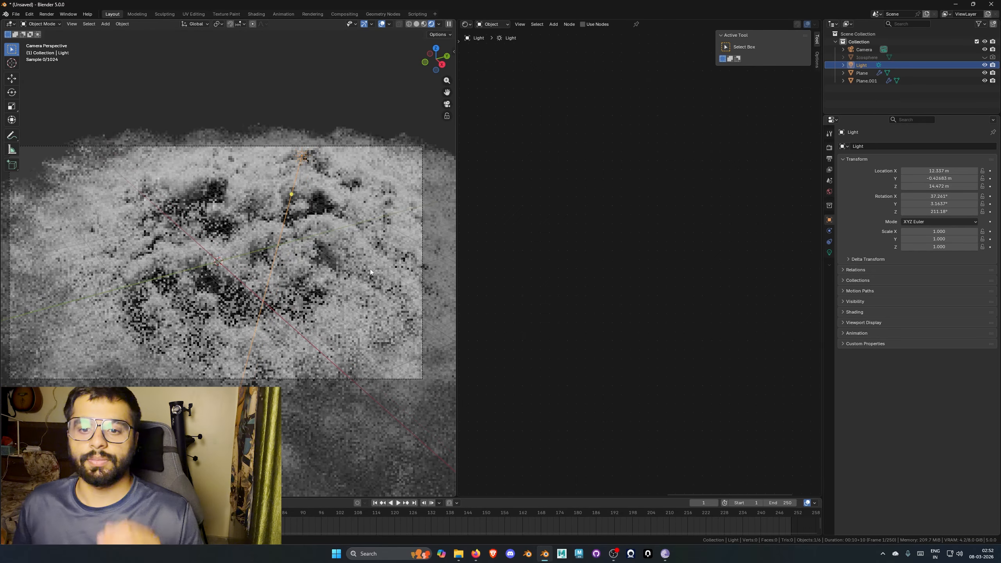
- Select the original cloud plane and move the Noise Texture node beneath the Voronoi Texture node
left_click(328, 231)
scroll(586, 355, "down", 3)
middle_click_drag(585, 363, 713, 326)
scroll(674, 355, "down", 3)
middle_click_drag(669, 363, 701, 326)
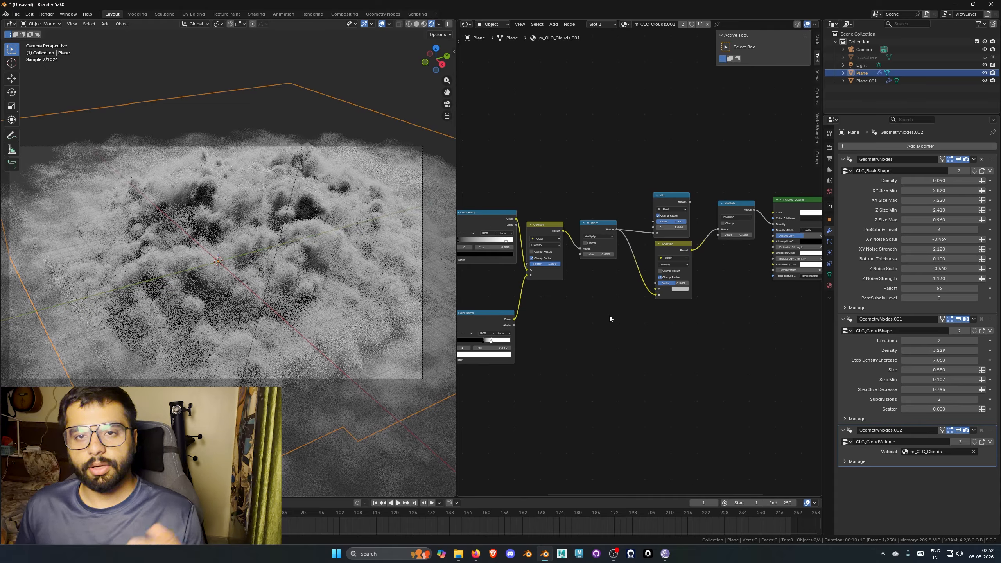
scroll(609, 319, "down", 3)
middle_click_drag(611, 318, 680, 318)
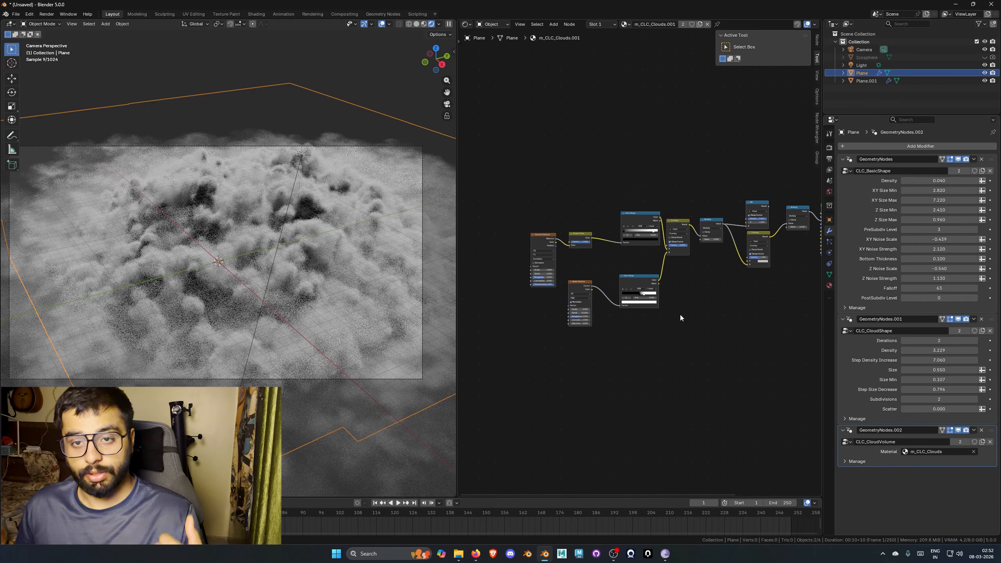
left_click_drag(577, 286, 542, 298)
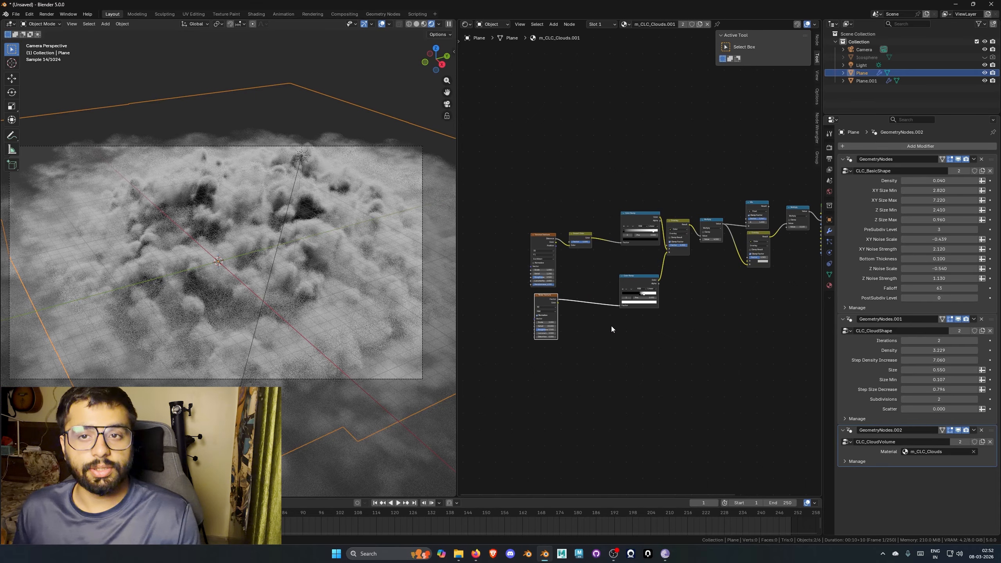
- Examine the complete m_CLC_Clouds.001 node tree from the texture nodes to the Material Output
middle_click_drag(628, 327, 594, 346)
scroll(639, 340, "up", 1)
scroll(670, 347, "down", 1)
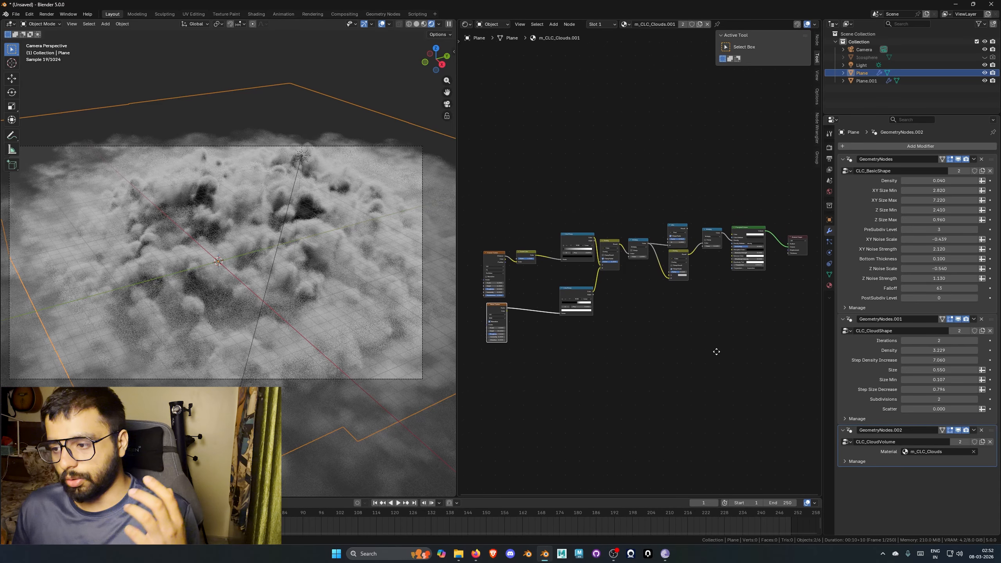
left_click_drag(744, 377, 482, 204)
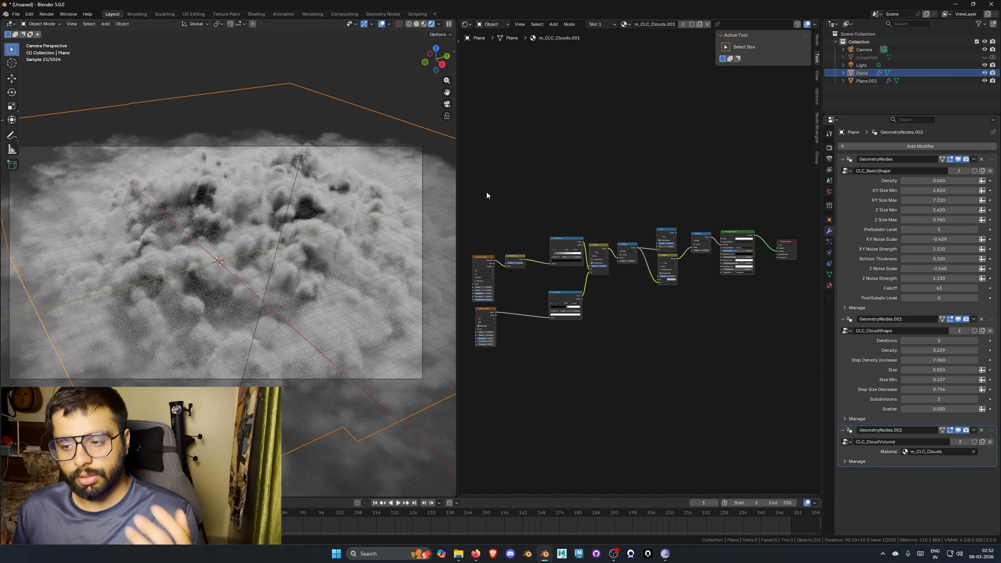
key("g")
left_click(490, 193)
scroll(517, 196, "down", 1)
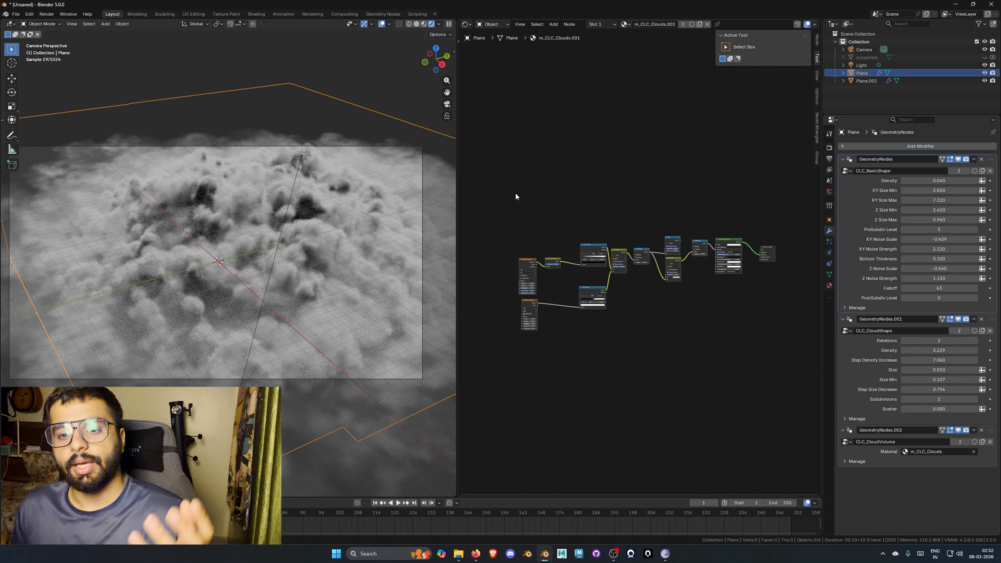